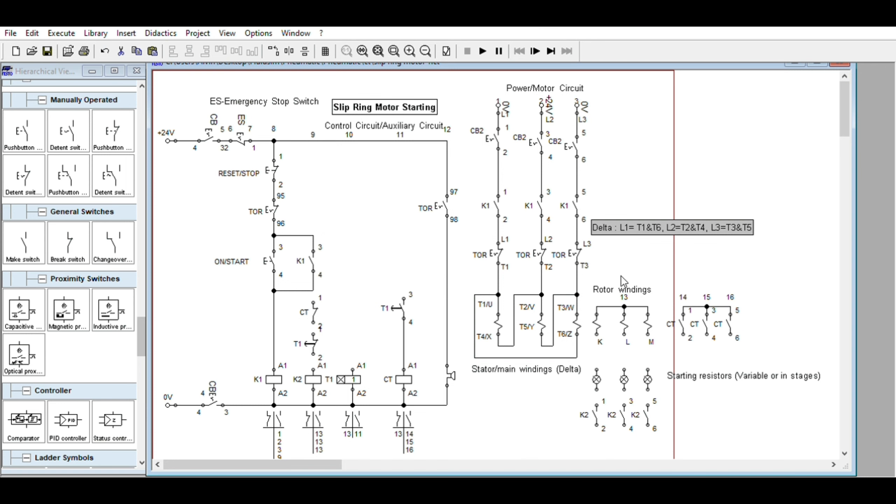
- Adjust the positions of the "Rotor windings" and "Starting resistors (Variable or in stages)" labels slightly
{"action": "left_click", "coordinate": [634, 286]}
{"action": "left_click_drag", "start_coordinate": [634, 286], "coordinate": [624, 280]}
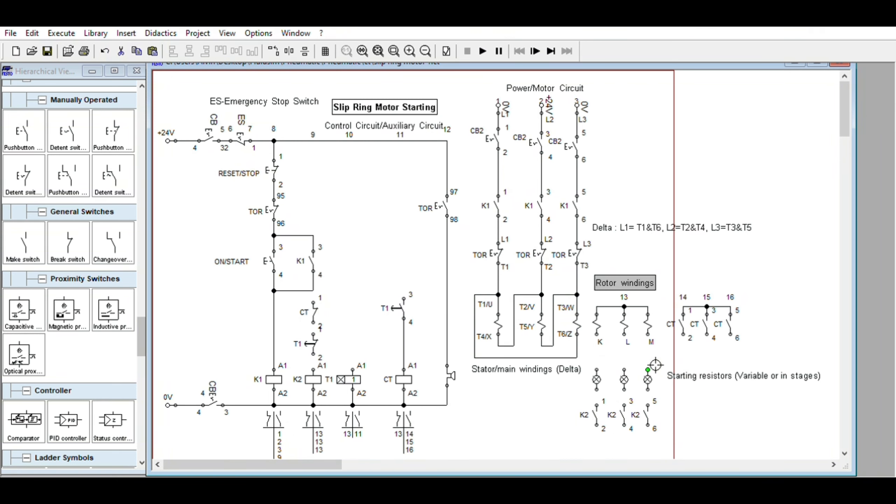
{"action": "left_click", "coordinate": [725, 375]}
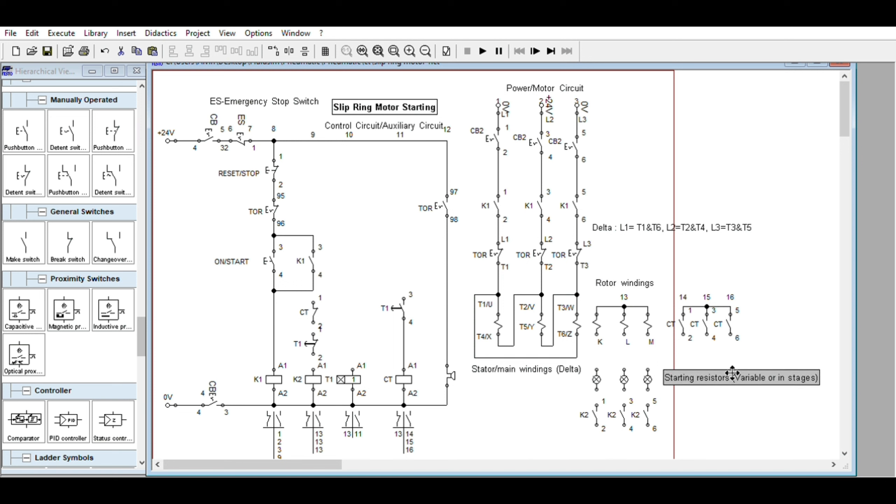
{"action": "left_click_drag", "start_coordinate": [732, 373], "coordinate": [734, 371]}
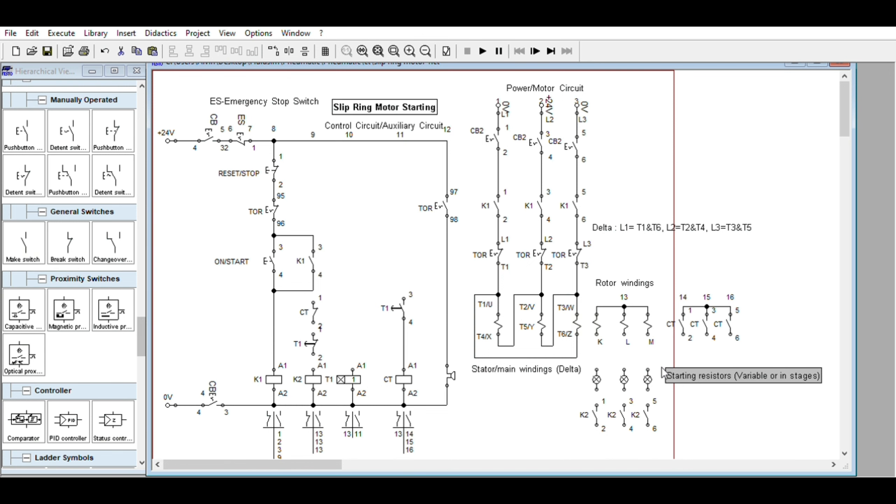
{"action": "left_click_drag", "start_coordinate": [698, 374], "coordinate": [700, 375]}
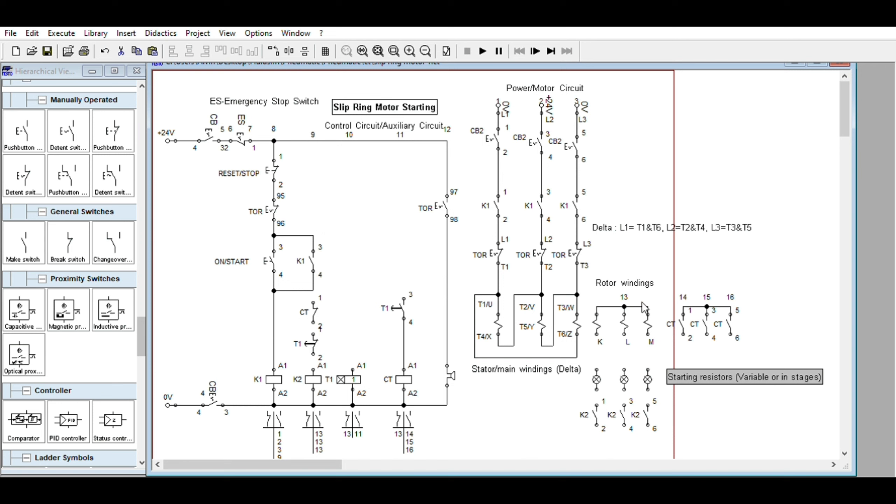
{"action": "left_click_drag", "start_coordinate": [640, 282], "coordinate": [648, 283]}
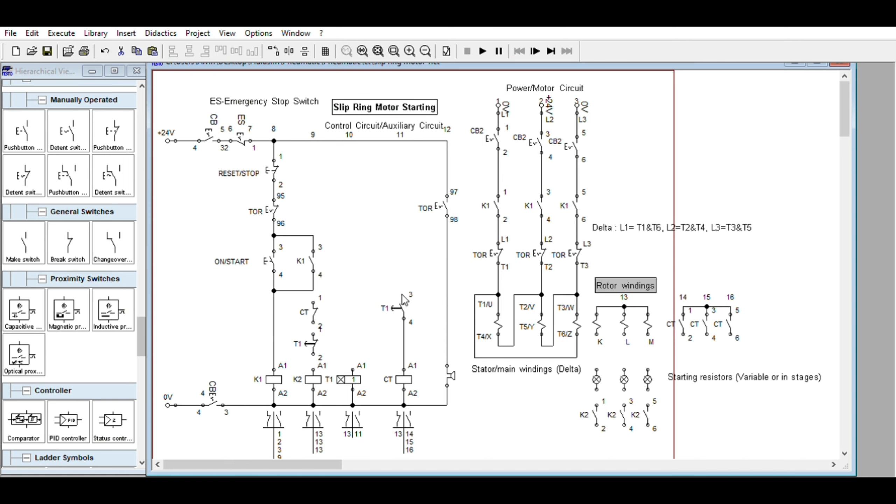
- Move the T1 contact above the CT coil slightly down and shift the starting resistors label a little to the right
{"action": "left_click_drag", "start_coordinate": [404, 304], "coordinate": [410, 320]}
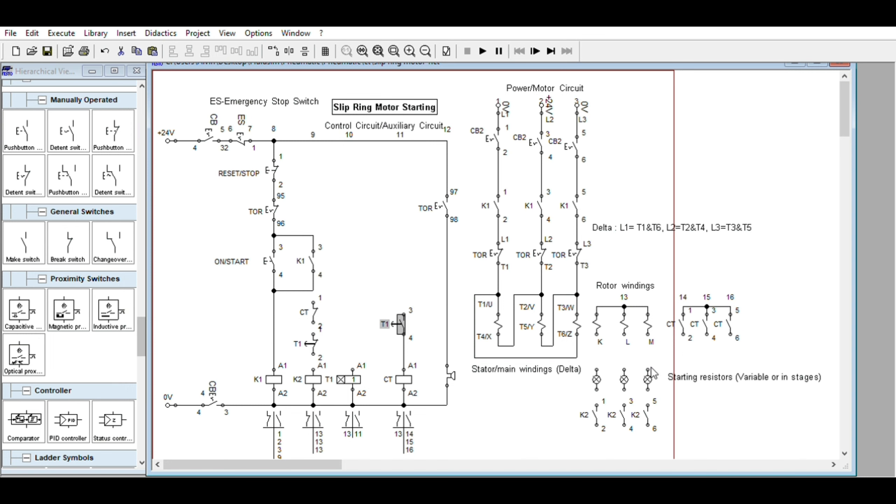
{"action": "left_click", "coordinate": [624, 379]}
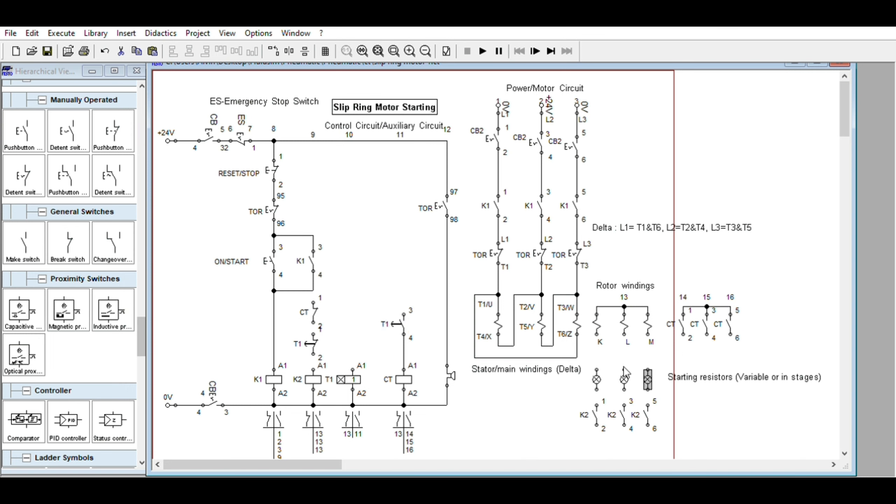
{"action": "left_click", "coordinate": [596, 369]}
{"action": "left_click", "coordinate": [716, 374]}
{"action": "left_click_drag", "start_coordinate": [716, 373], "coordinate": [724, 374]}
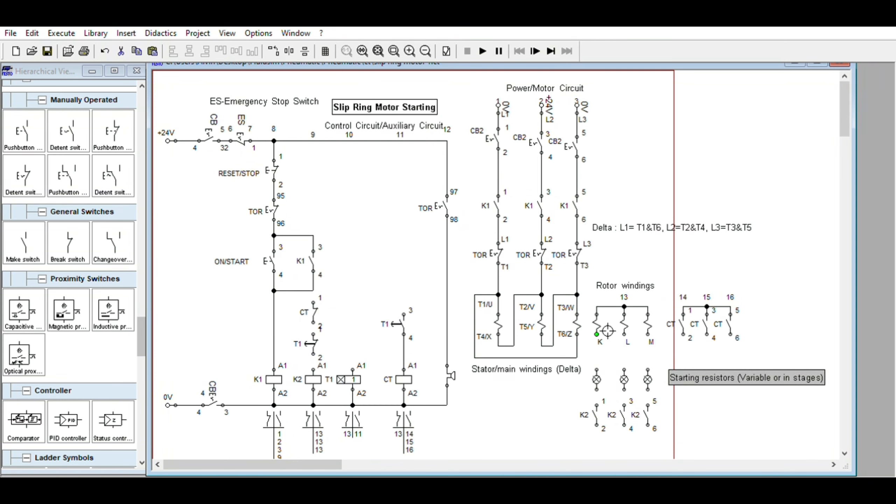
- Wire rotor windings K, L and M through the starting resistors to the K2 contacts, and join the contacts' lower terminals
{"action": "left_click_drag", "start_coordinate": [596, 334], "coordinate": [596, 369]}
{"action": "left_click_drag", "start_coordinate": [624, 334], "coordinate": [623, 369]}
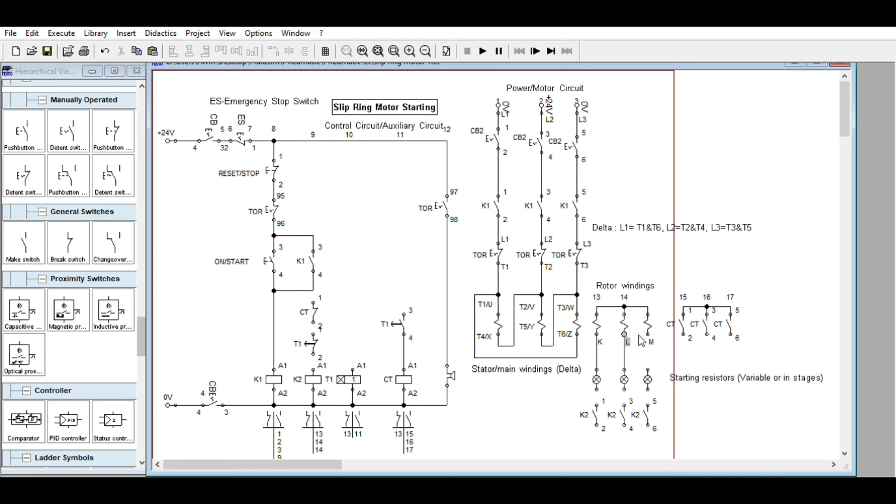
{"action": "left_click_drag", "start_coordinate": [647, 335], "coordinate": [596, 397]}
{"action": "left_click_drag", "start_coordinate": [656, 427], "coordinate": [634, 429]}
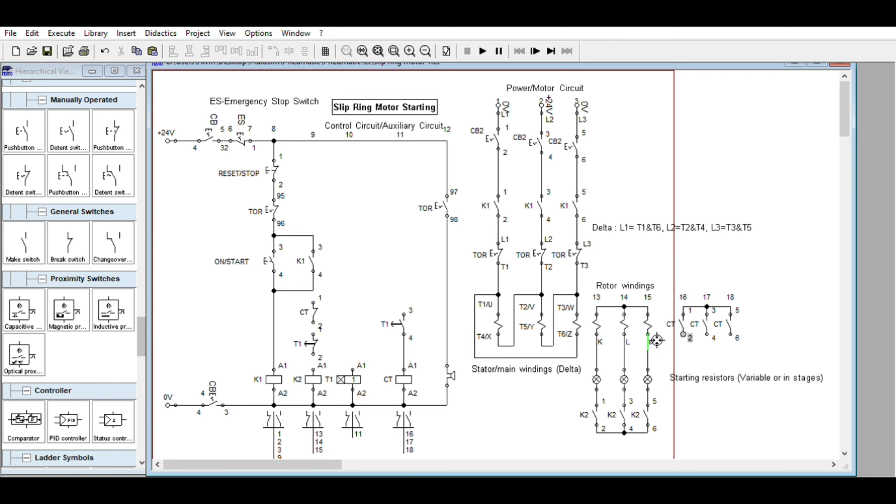
- Wire CT power contact terminals 2, 4 and 6 to the rotor winding lines M, L and K respectively
{"action": "left_click_drag", "start_coordinate": [648, 334], "coordinate": [683, 332]}
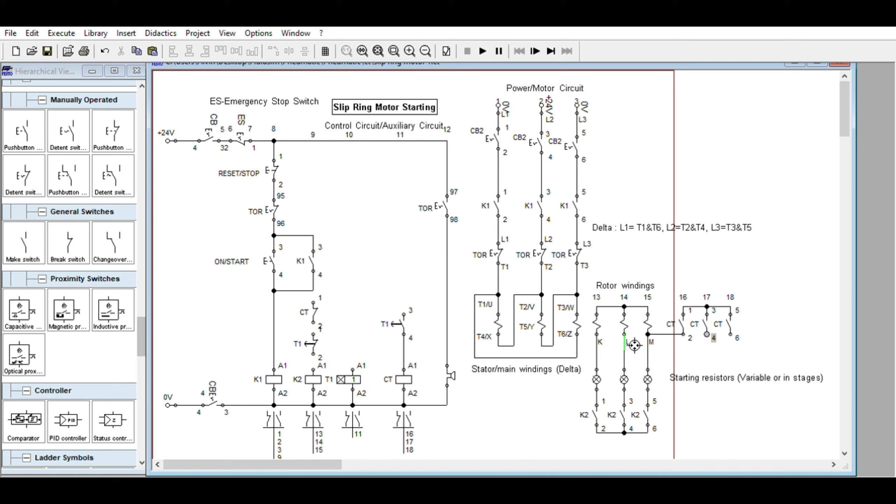
{"action": "left_click_drag", "start_coordinate": [625, 349], "coordinate": [597, 366]}
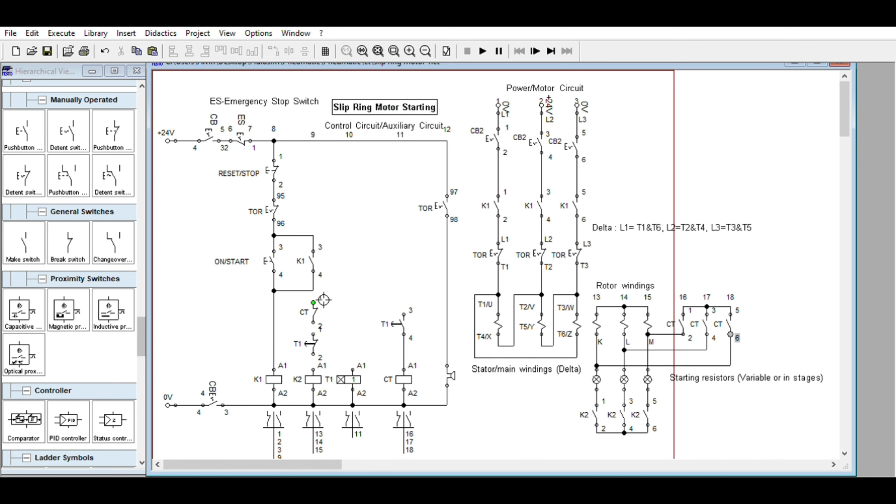
- Wire the K2 coil branch, the T1 timer coil and the CT coil's T1 contact to the line below the K1 holding contact
{"action": "left_click_drag", "start_coordinate": [313, 303], "coordinate": [324, 286]}
{"action": "left_click_drag", "start_coordinate": [324, 321], "coordinate": [324, 368]}
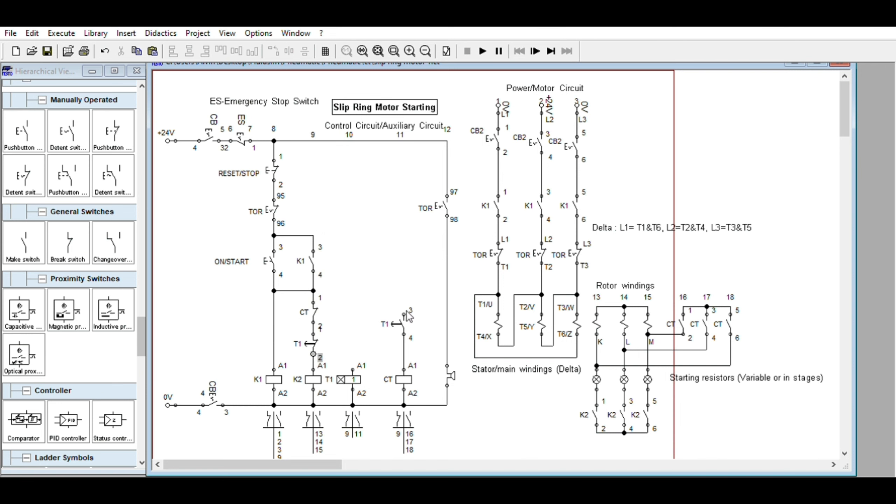
{"action": "left_click_drag", "start_coordinate": [378, 289], "coordinate": [314, 291]}
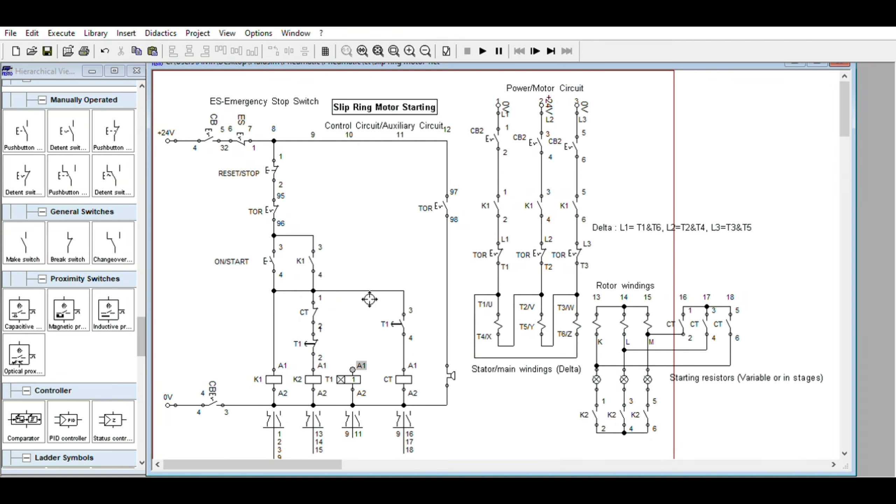
{"action": "left_click_drag", "start_coordinate": [369, 300], "coordinate": [368, 290]}
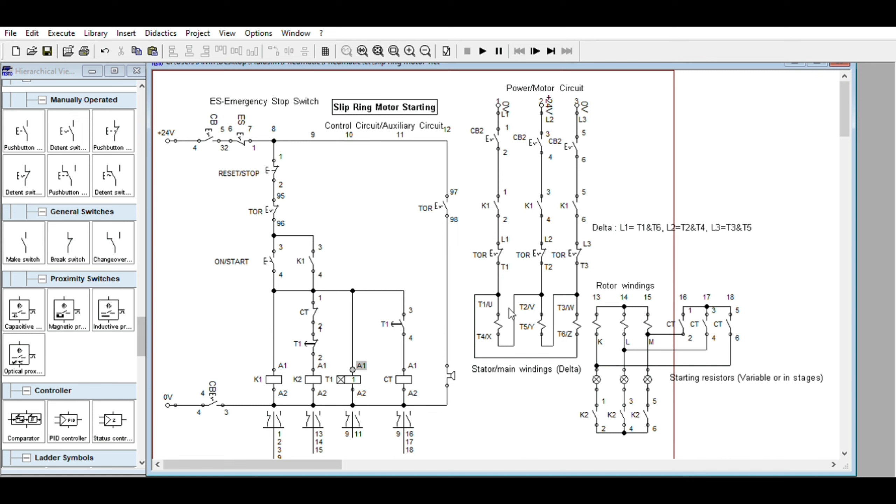
- Start the circuit simulation, close breakers CB and CB2, and actuate the ON/START pushbutton
{"action": "left_click", "coordinate": [499, 201]}
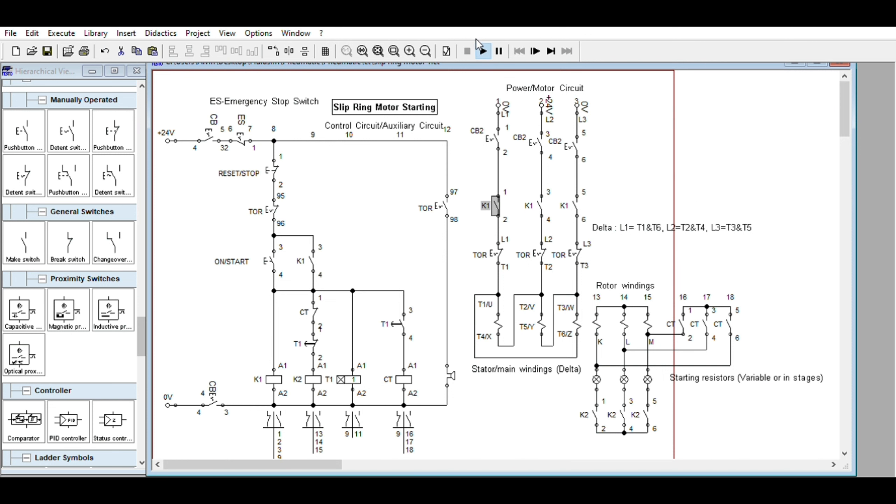
{"action": "left_click", "coordinate": [482, 51]}
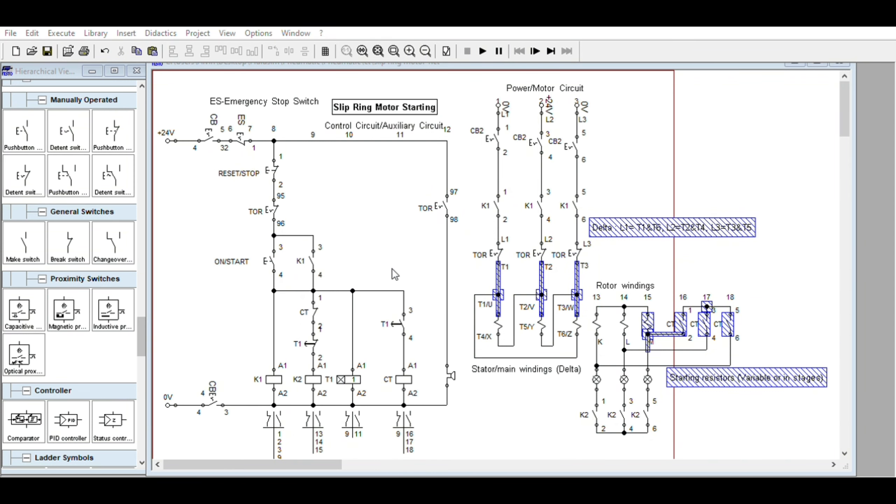
{"action": "key", "text": "F9"}
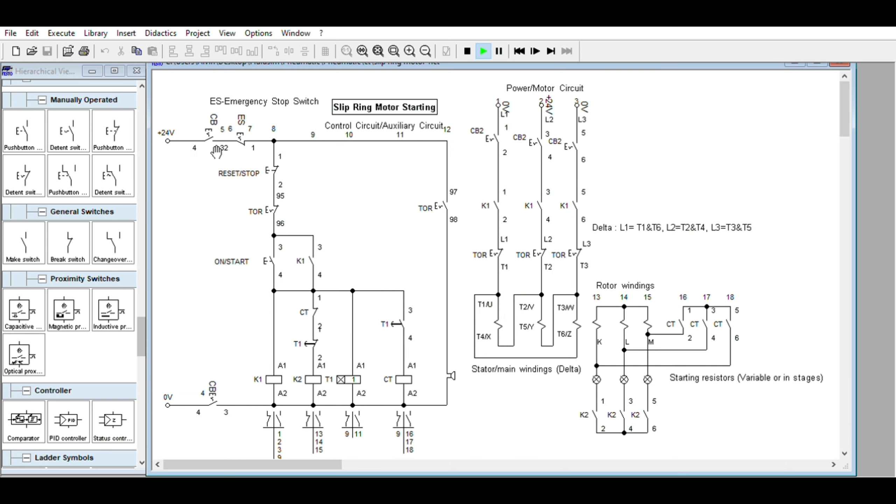
{"action": "left_click", "coordinate": [216, 127]}
{"action": "left_click", "coordinate": [494, 137]}
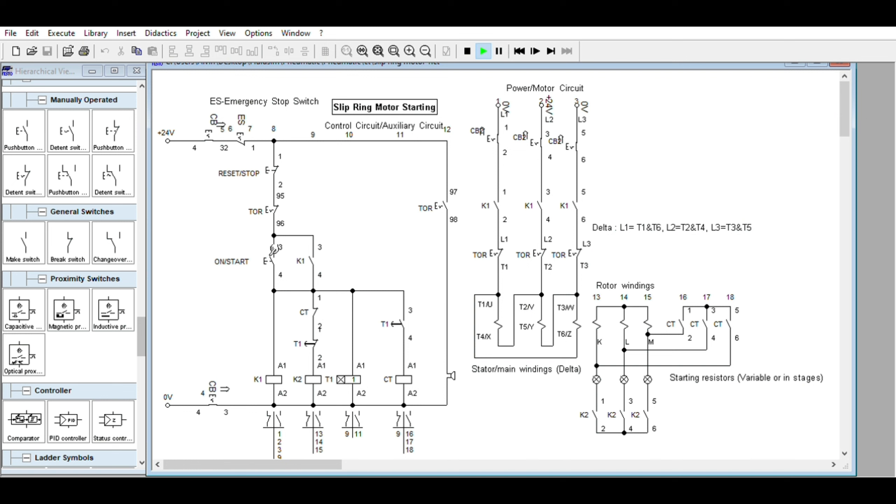
{"action": "left_click", "coordinate": [273, 249]}
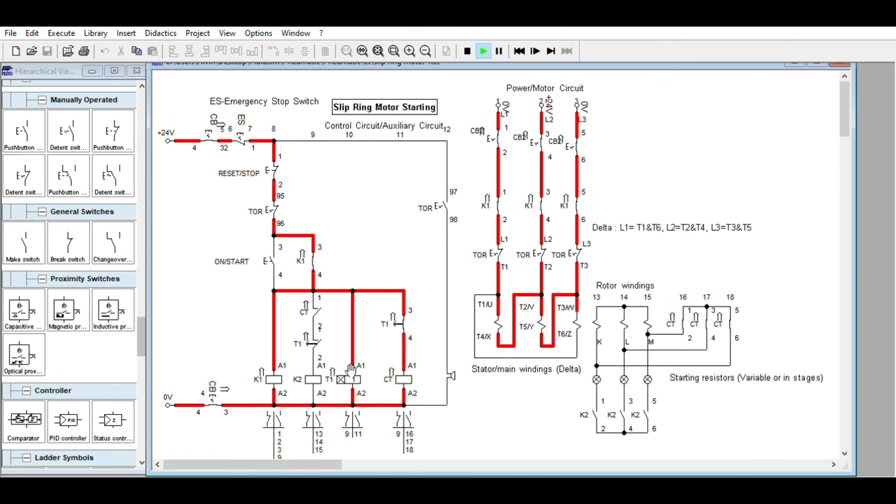
- Switch the simulation to single-step mode, actuate RESET/STOP, and step through the de-energizing of the circuit
{"action": "left_click", "coordinate": [535, 51]}
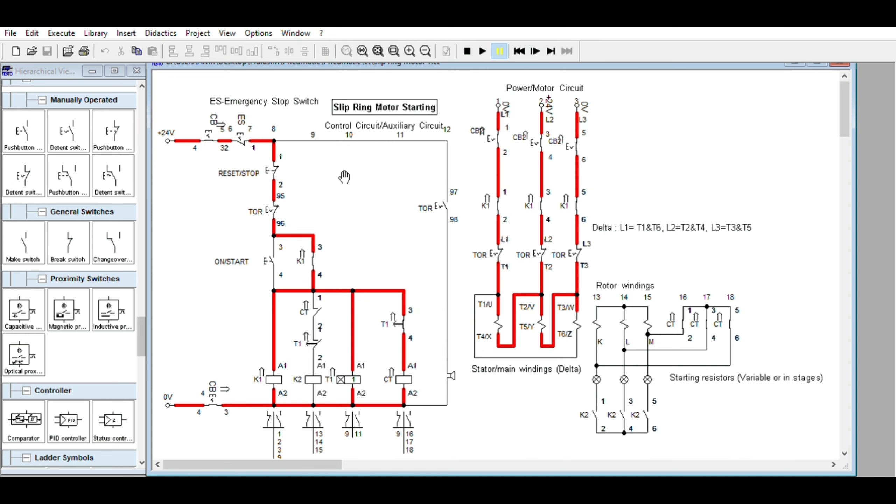
{"action": "left_click", "coordinate": [283, 166]}
{"action": "left_click", "coordinate": [535, 51]}
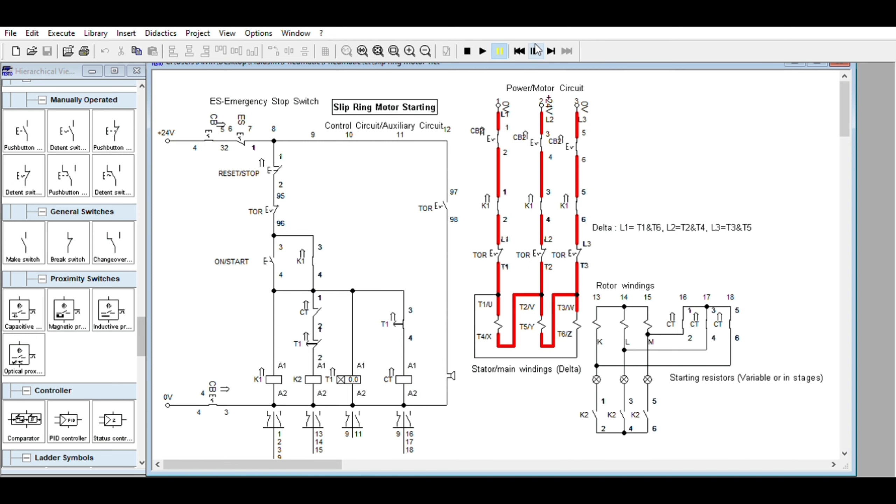
{"action": "left_click", "coordinate": [535, 51]}
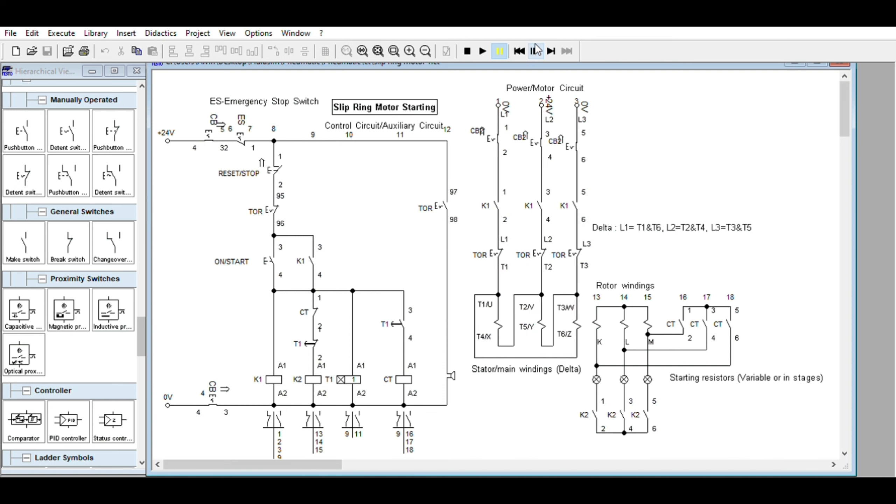
{"action": "left_click", "coordinate": [535, 51]}
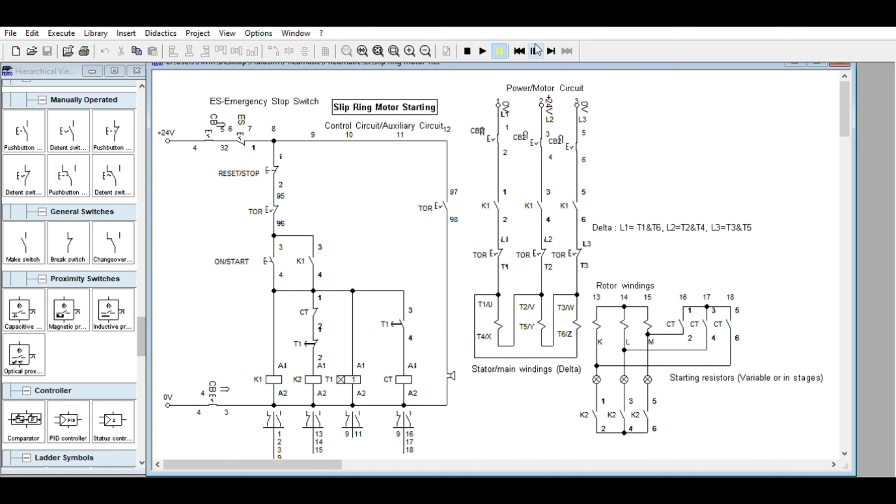
{"action": "left_click", "coordinate": [535, 50]}
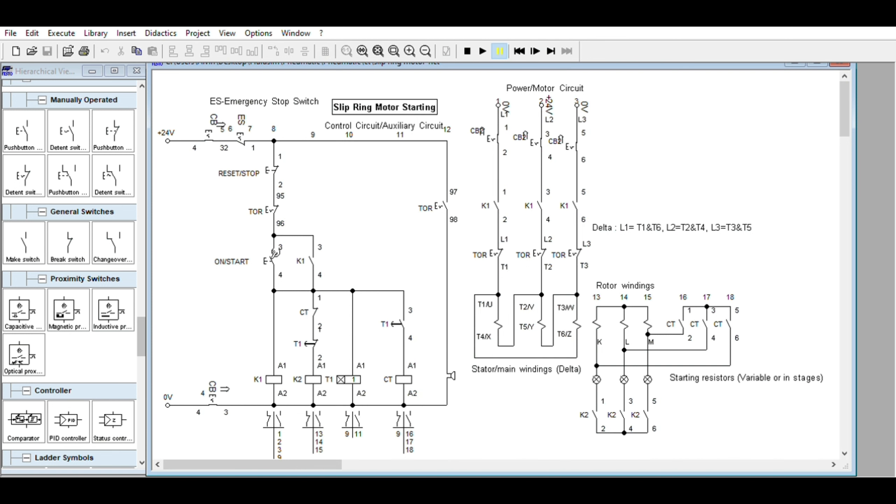
- Actuate ON/START again and single-step the simulation through the T1 timer countdown
{"action": "left_click", "coordinate": [275, 254]}
{"action": "left_click", "coordinate": [535, 50]}
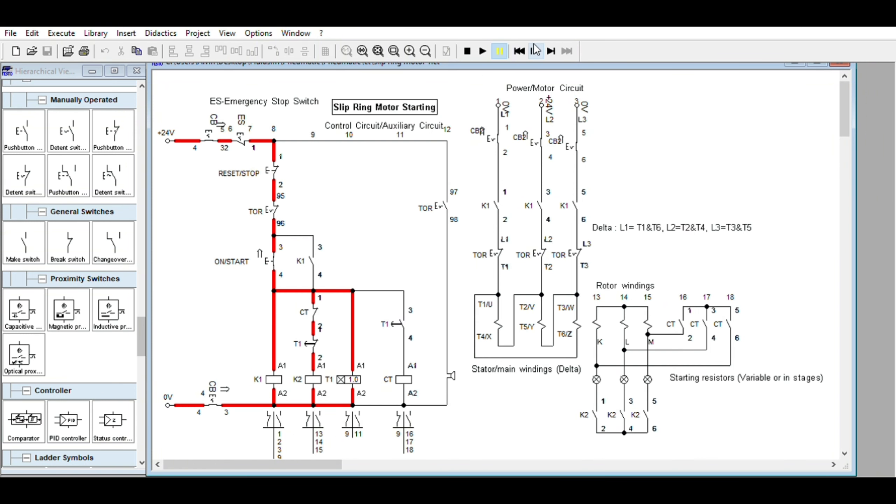
{"action": "left_click", "coordinate": [535, 50]}
{"action": "left_click", "coordinate": [535, 51]}
{"action": "left_click", "coordinate": [535, 50]}
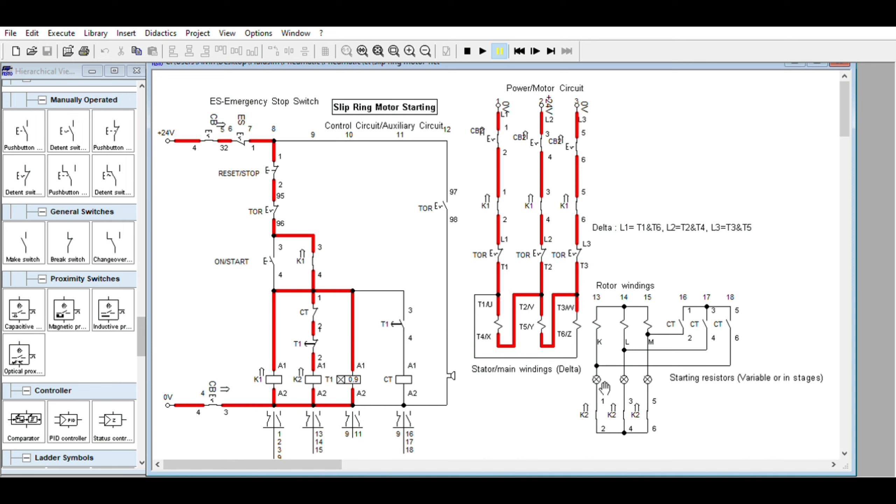
{"action": "left_click", "coordinate": [535, 40]}
{"action": "left_click", "coordinate": [536, 37]}
{"action": "left_click", "coordinate": [535, 38]}
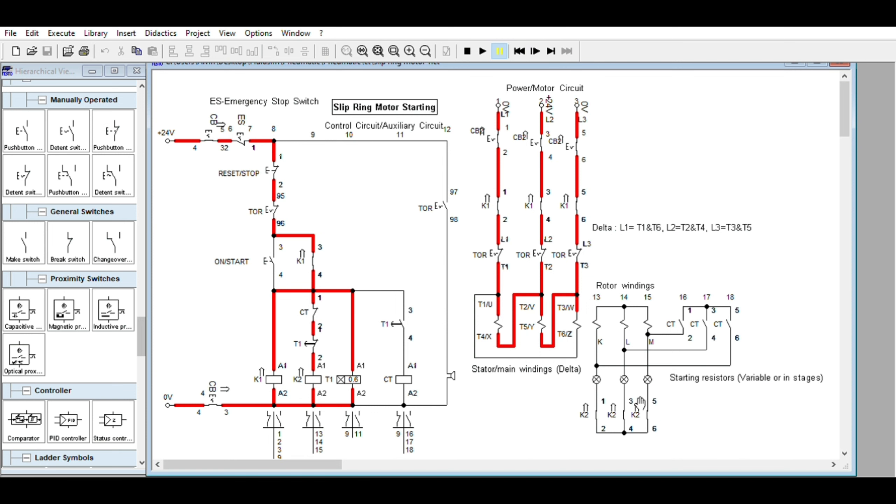
{"action": "left_click", "coordinate": [537, 43]}
{"action": "left_click", "coordinate": [537, 43]}
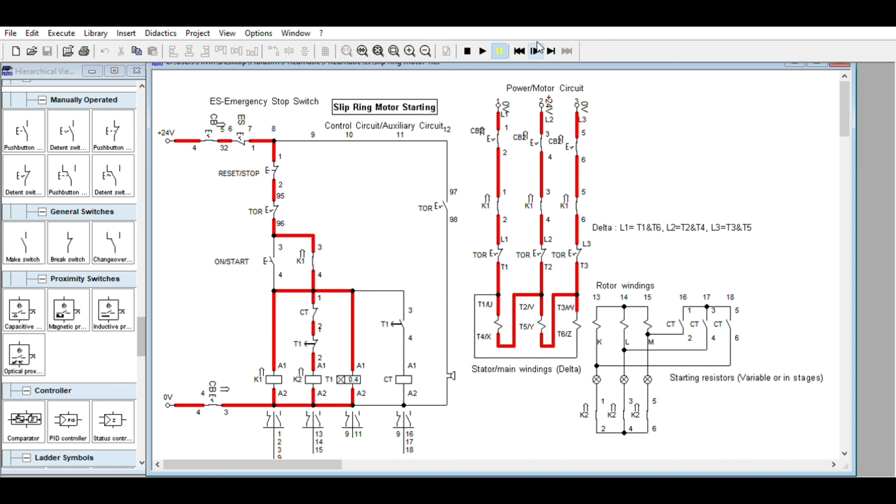
{"action": "left_click", "coordinate": [538, 43]}
{"action": "left_click", "coordinate": [537, 43]}
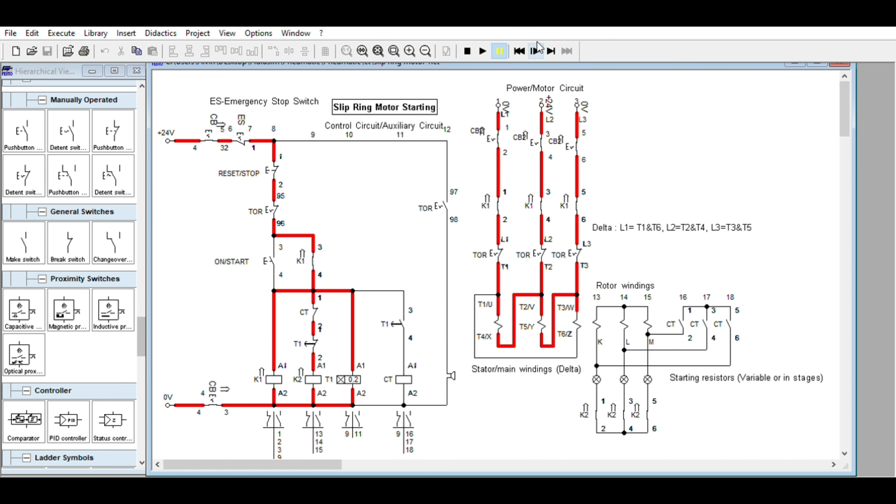
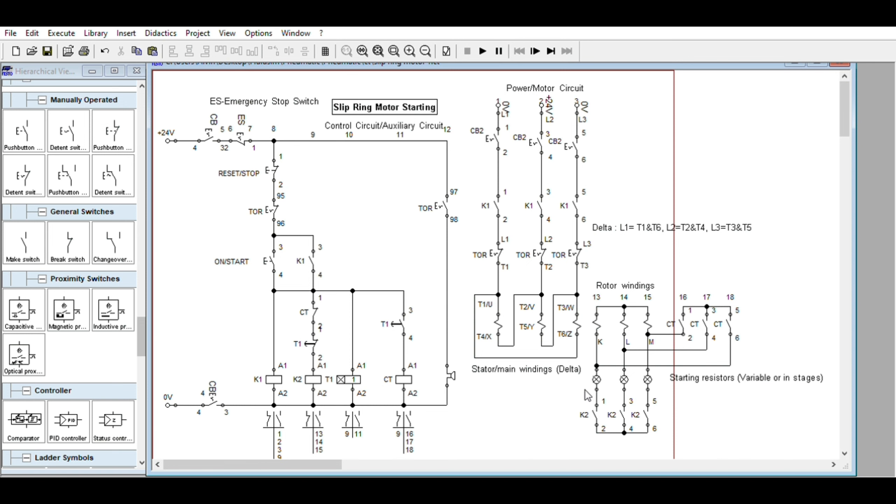
- Move the three K2 contacts down and place a copy of the three starting resistors beside the rotor circuit
{"action": "left_click_drag", "start_coordinate": [581, 391], "coordinate": [680, 452]}
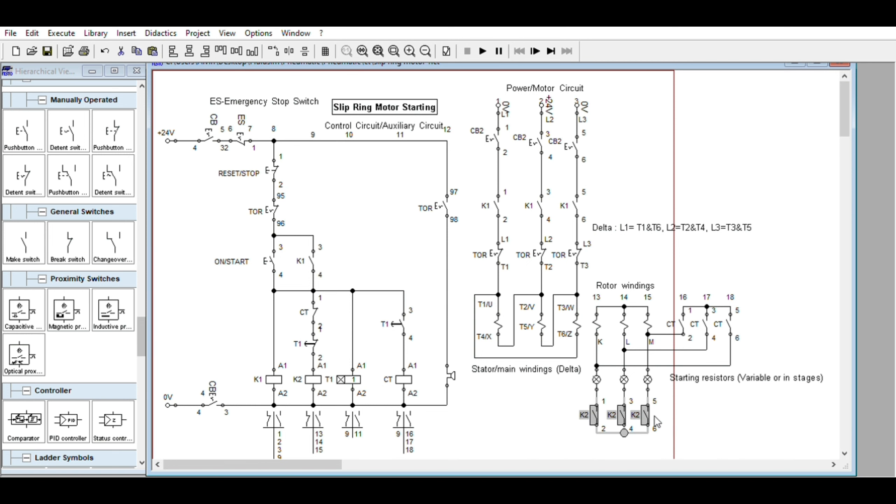
{"action": "left_click_drag", "start_coordinate": [655, 410], "coordinate": [655, 434]}
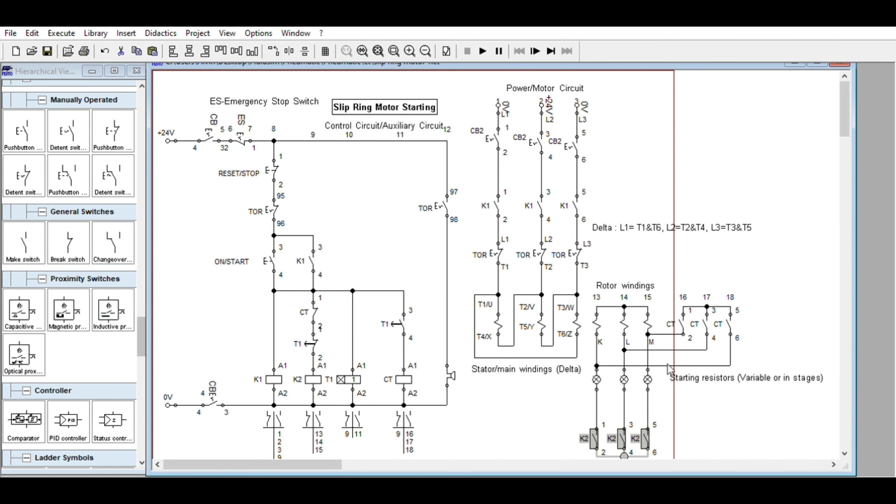
{"action": "left_click_drag", "start_coordinate": [589, 362], "coordinate": [658, 384]}
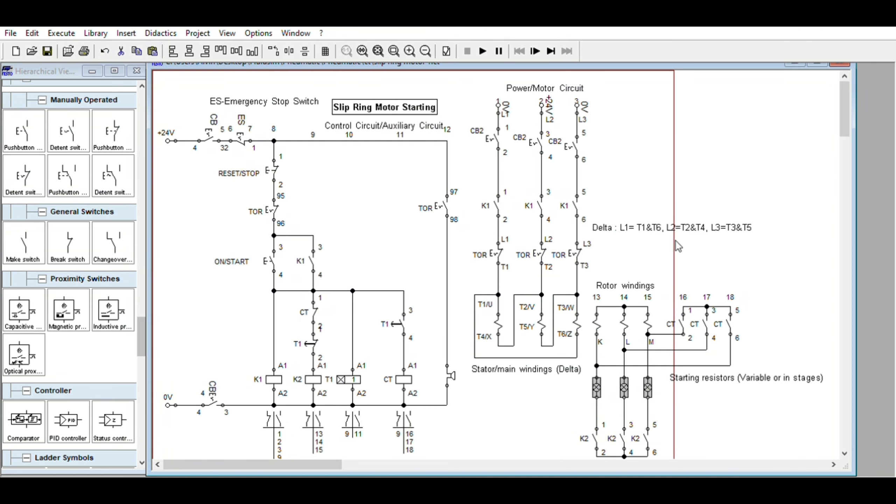
{"action": "key", "text": "ctrl+v"}
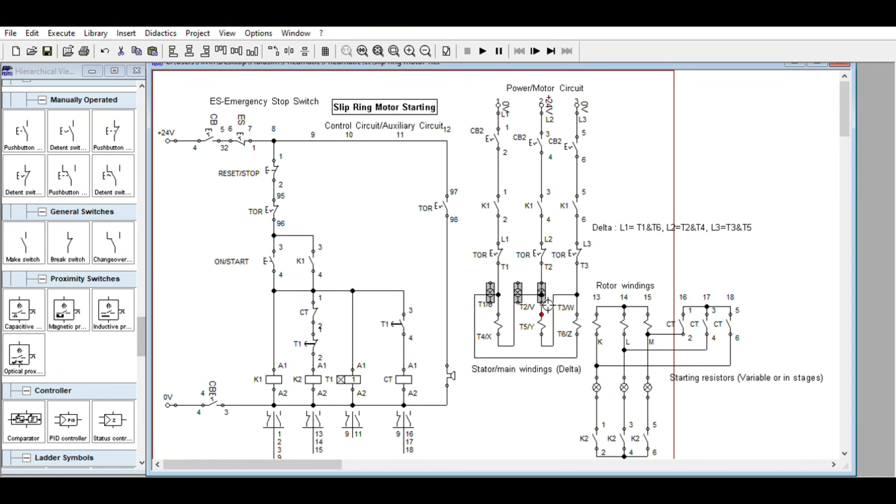
{"action": "left_click_drag", "start_coordinate": [518, 283], "coordinate": [734, 408]}
{"action": "scroll", "coordinate": [734, 408], "scroll_direction": "down", "scroll_amount": 3}
{"action": "left_click_drag", "start_coordinate": [645, 380], "coordinate": [648, 388]}
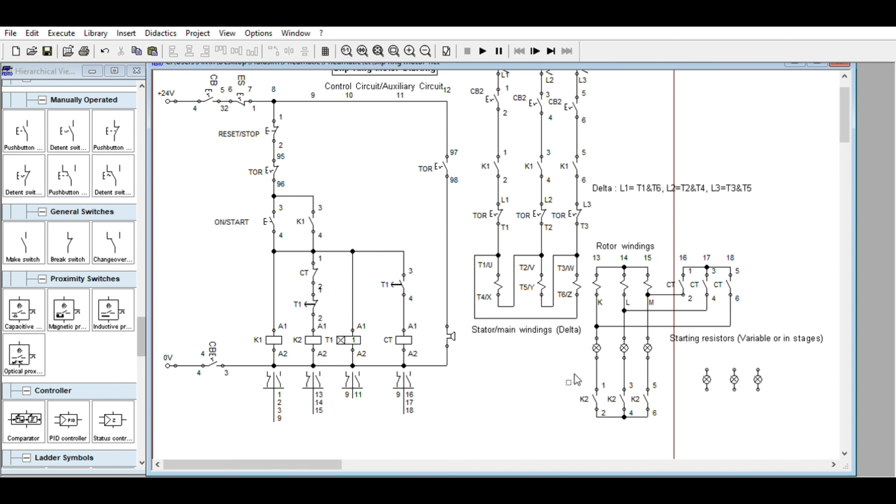
- Move the K2 contacts further down and lower the three wired starting resistors slightly
{"action": "left_click_drag", "start_coordinate": [569, 372], "coordinate": [681, 436]}
{"action": "left_click_drag", "start_coordinate": [652, 396], "coordinate": [658, 430]}
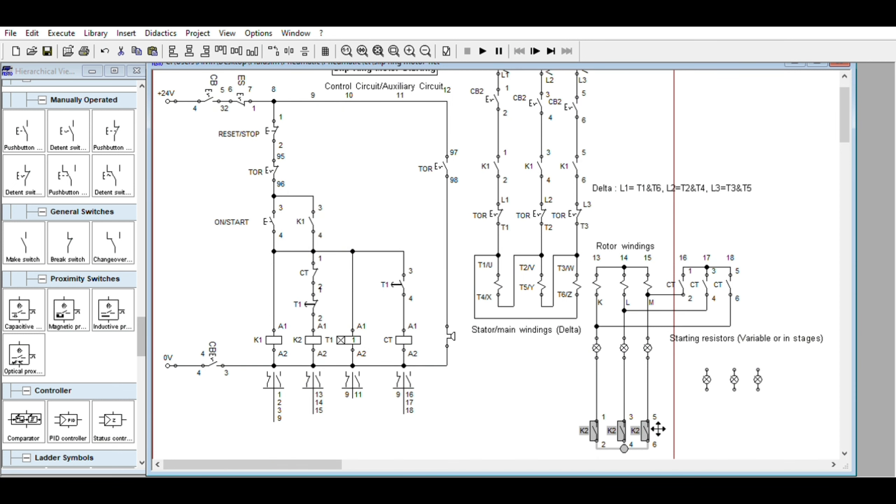
{"action": "left_click_drag", "start_coordinate": [587, 331], "coordinate": [669, 380]}
{"action": "mouse_move", "coordinate": [654, 344]}
{"action": "left_mouse_down"}
{"action": "mouse_move", "coordinate": [656, 356]}
{"action": "mouse_move", "coordinate": [654, 347]}
{"action": "left_mouse_up"}
- Move the "Starting resistors (Variable or in stages)" label slightly closer to the rotor lines
{"action": "left_click", "coordinate": [707, 337]}
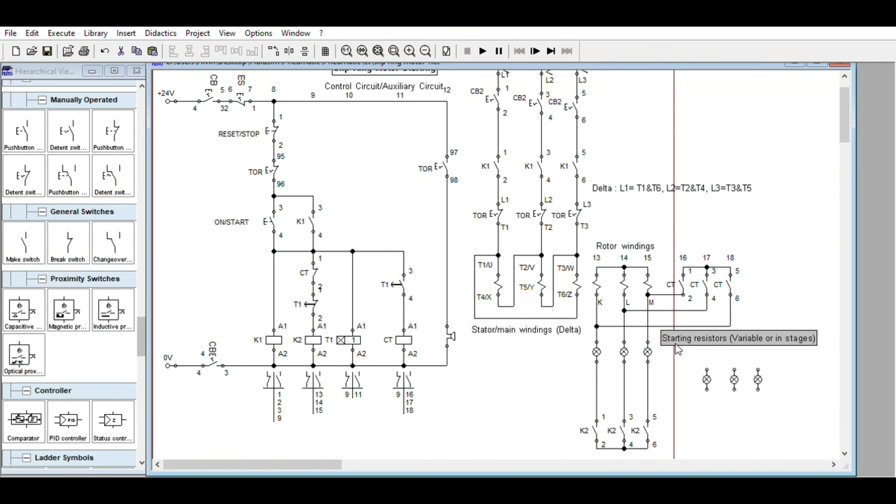
{"action": "scroll", "coordinate": [621, 224], "scroll_direction": "up", "scroll_amount": 3}
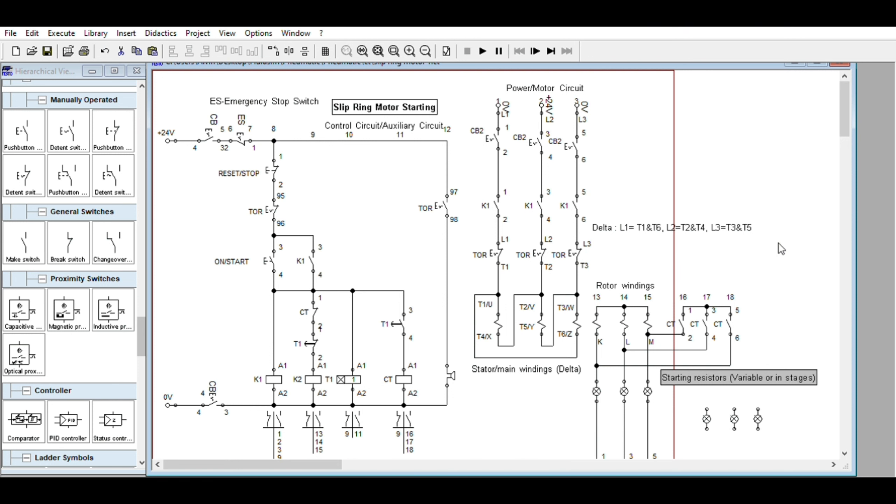
{"action": "scroll", "coordinate": [791, 255], "scroll_direction": "down", "scroll_amount": 2}
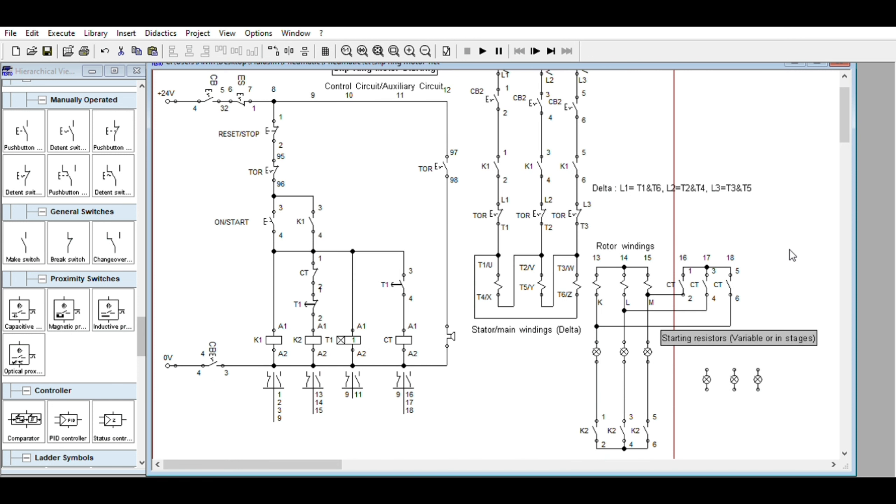
{"action": "left_click_drag", "start_coordinate": [769, 333], "coordinate": [771, 331]}
{"action": "left_click_drag", "start_coordinate": [697, 364], "coordinate": [799, 416]}
- Delete the three wires between the starting resistors and the K2 contacts
{"action": "left_click_drag", "start_coordinate": [588, 381], "coordinate": [665, 389]}
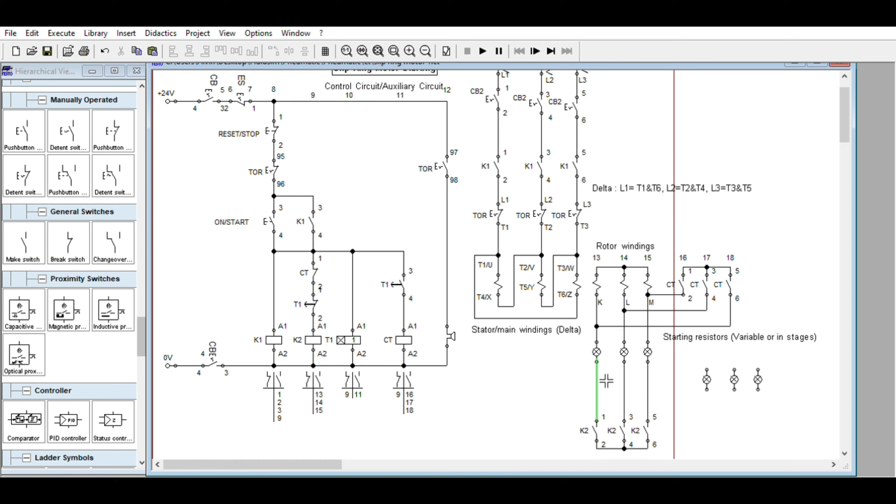
{"action": "key", "text": "Delete"}
{"action": "left_click", "coordinate": [625, 381]}
{"action": "key", "text": "Delete"}
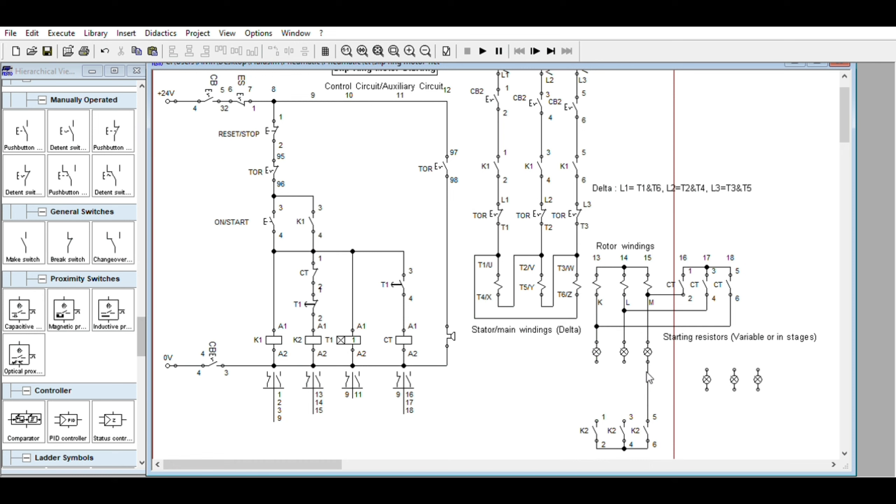
{"action": "key", "text": "Delete"}
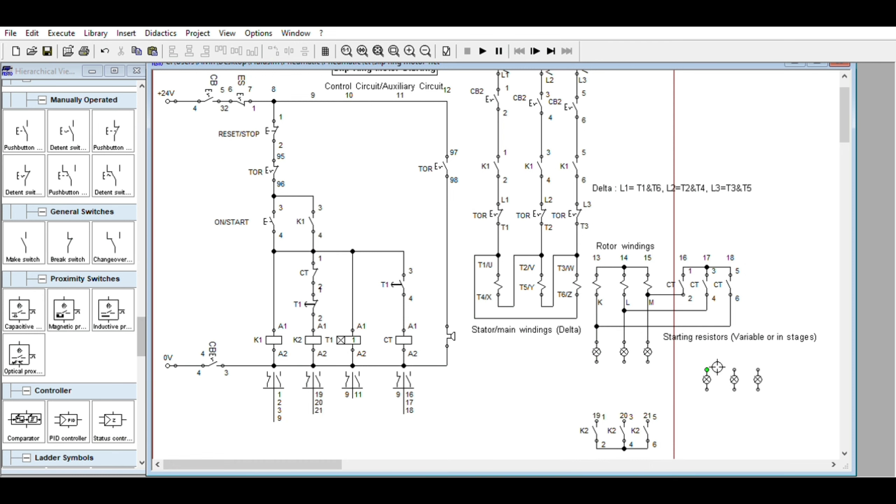
- Place the copied resistors in the gap between the first resistors and K2, and lower the K2 contacts slightly
{"action": "left_click_drag", "start_coordinate": [698, 363], "coordinate": [798, 408]}
{"action": "left_click_drag", "start_coordinate": [762, 376], "coordinate": [652, 388]}
{"action": "scroll", "coordinate": [746, 367], "scroll_direction": "down", "scroll_amount": 1}
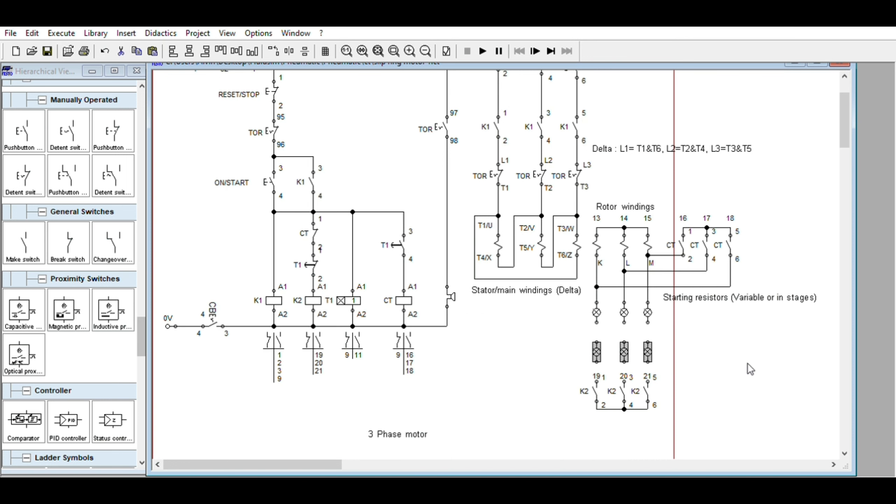
{"action": "left_click", "coordinate": [734, 376]}
{"action": "left_click_drag", "start_coordinate": [567, 371], "coordinate": [715, 420]}
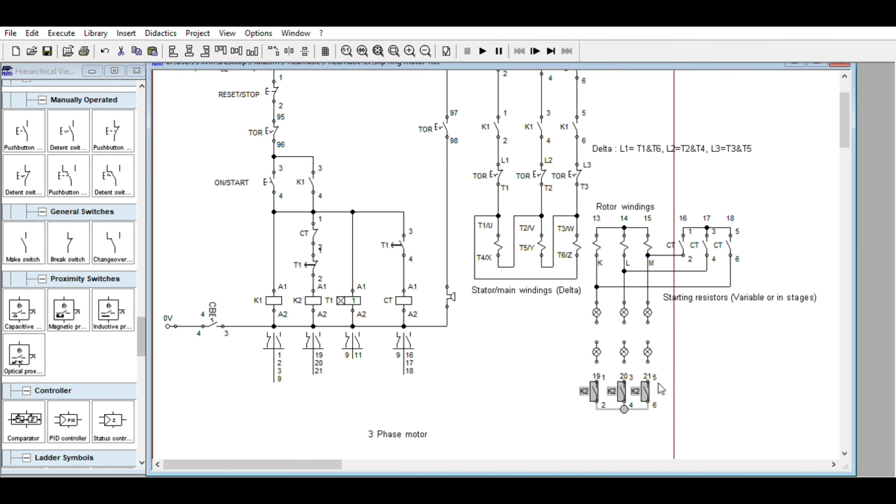
{"action": "left_click_drag", "start_coordinate": [645, 384], "coordinate": [645, 393]}
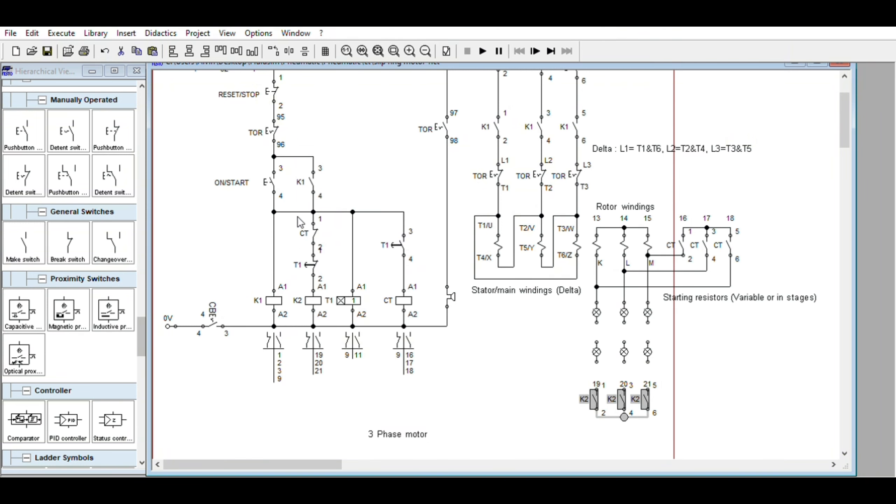
- Delete the CT and T1 contacts above the K2 coil together with the wire feeding the T1 timer coil
{"action": "left_click_drag", "start_coordinate": [296, 225], "coordinate": [377, 270]}
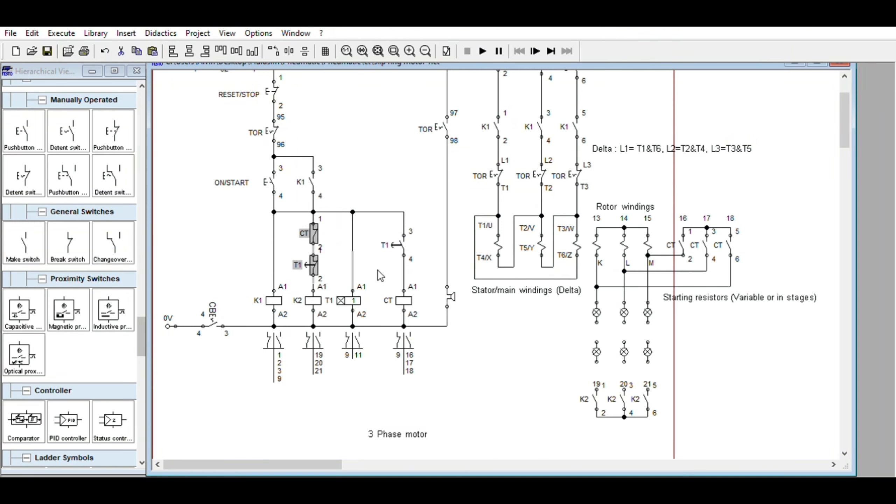
{"action": "key", "text": "Delete"}
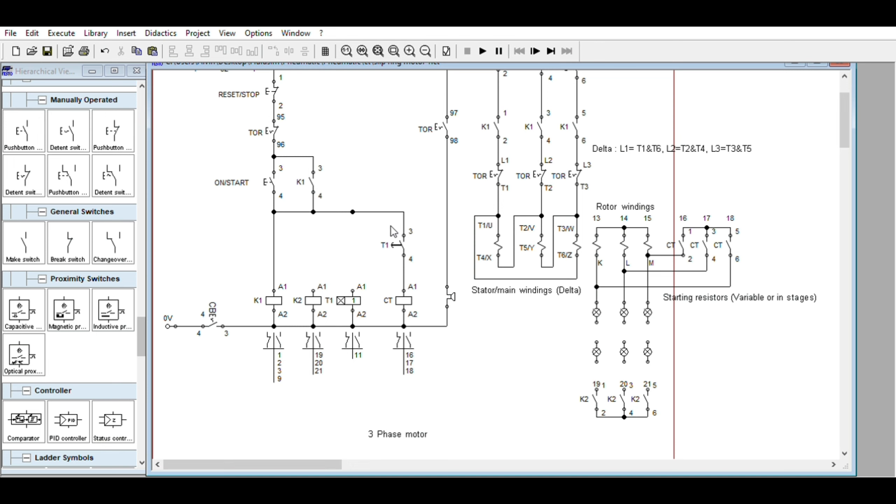
{"action": "left_click_drag", "start_coordinate": [386, 218], "coordinate": [422, 251]}
{"action": "key", "text": "Delete"}
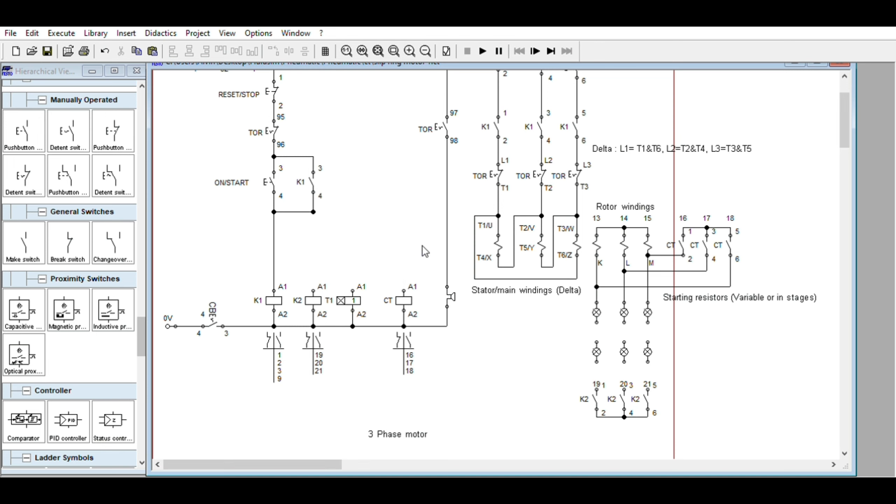
{"action": "left_click", "coordinate": [105, 51]}
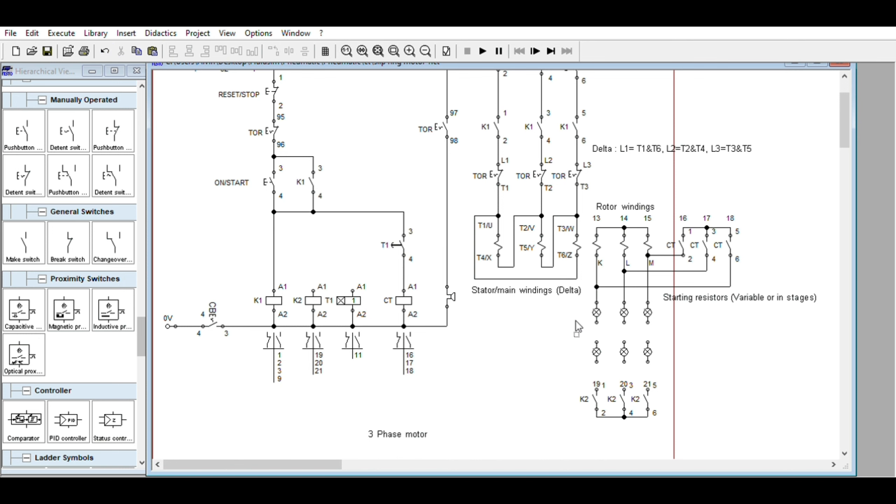
- Widen the gap between the two resistor sets by lowering the second set and raising the first set slightly
{"action": "left_click_drag", "start_coordinate": [575, 321], "coordinate": [690, 375]}
{"action": "left_click_drag", "start_coordinate": [649, 341], "coordinate": [648, 349]}
{"action": "left_click_drag", "start_coordinate": [575, 367], "coordinate": [690, 432]}
{"action": "left_click", "coordinate": [648, 389]}
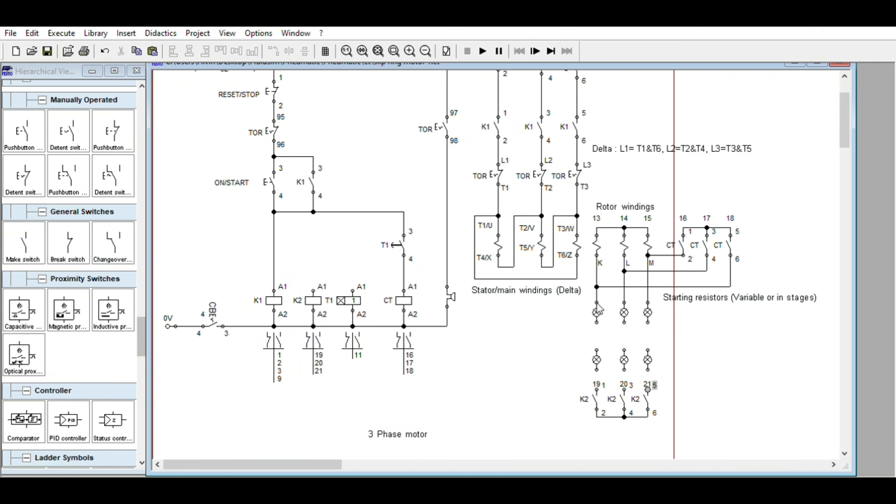
{"action": "left_click", "coordinate": [582, 293]}
{"action": "left_click_drag", "start_coordinate": [582, 293], "coordinate": [648, 299]}
{"action": "left_click", "coordinate": [718, 319]}
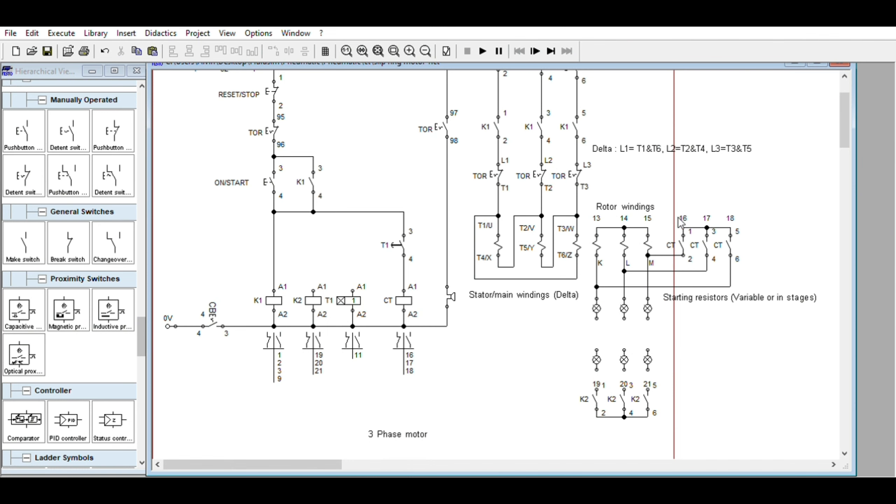
- Copy the three CT bypass contacts and place the copy beside the gap between the two resistor sets
{"action": "left_click_drag", "start_coordinate": [668, 224], "coordinate": [758, 259]}
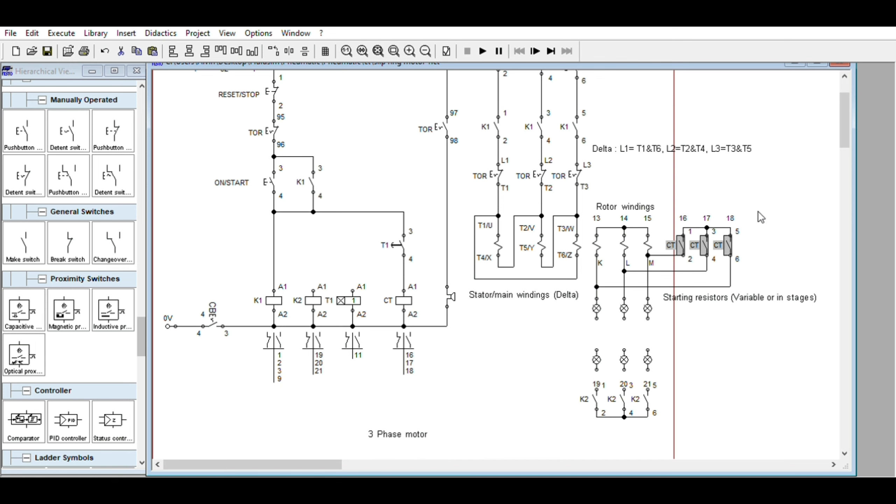
{"action": "key", "text": "ctrl+c"}
{"action": "key", "text": "ctrl+v"}
{"action": "left_click_drag", "start_coordinate": [539, 285], "coordinate": [736, 326]}
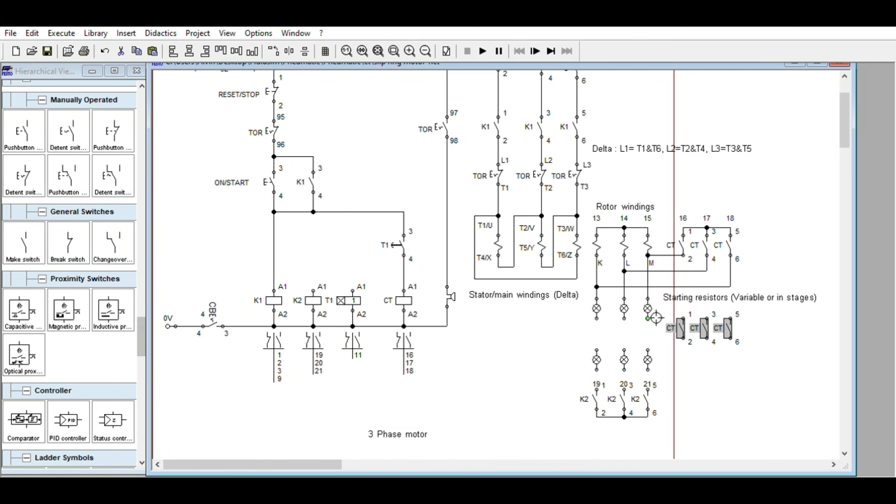
- Wire the first resistor set through the second set to the K2 contacts in all three rotor phases
{"action": "left_click_drag", "start_coordinate": [647, 318], "coordinate": [648, 389]}
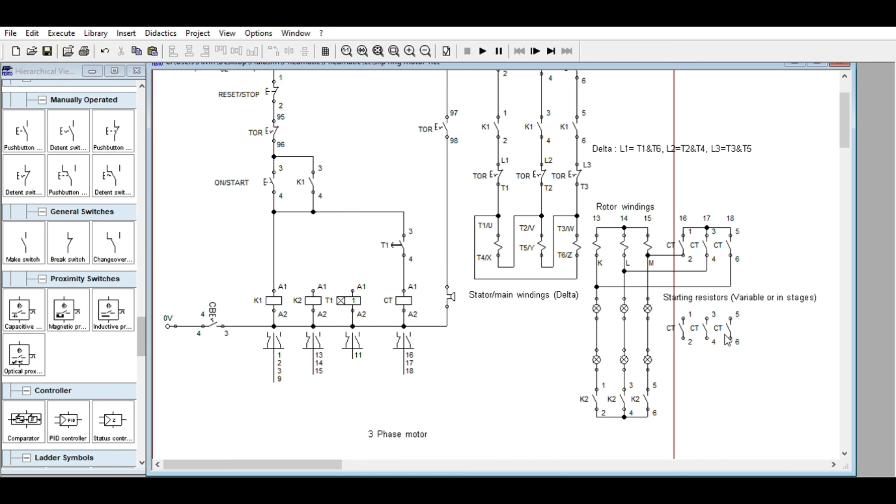
- Raise the copied CT contacts slightly and bridge their terminals 1, 3 and 5 together
{"action": "left_click_drag", "start_coordinate": [667, 305], "coordinate": [767, 346]}
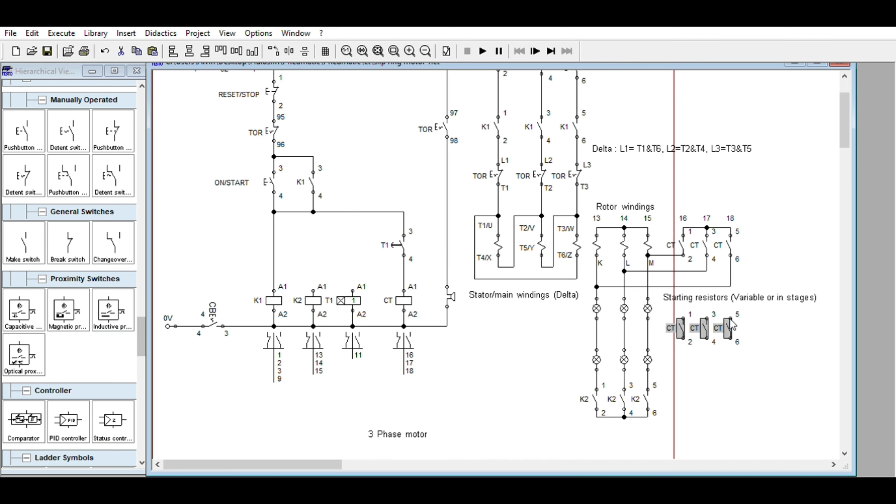
{"action": "mouse_move", "coordinate": [730, 320]}
{"action": "left_mouse_down"}
{"action": "mouse_move", "coordinate": [744, 327]}
{"action": "mouse_move", "coordinate": [738, 321]}
{"action": "left_mouse_up"}
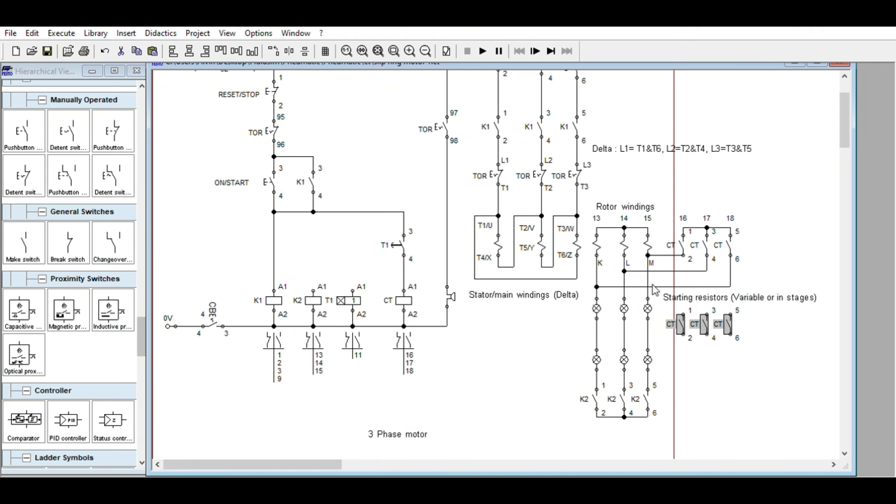
{"action": "left_click_drag", "start_coordinate": [688, 311], "coordinate": [715, 306]}
{"action": "left_click_drag", "start_coordinate": [581, 345], "coordinate": [673, 420]}
{"action": "scroll", "coordinate": [744, 366], "scroll_direction": "up", "scroll_amount": 2}
{"action": "scroll", "coordinate": [762, 374], "scroll_direction": "down", "scroll_amount": 1}
{"action": "left_click", "coordinate": [762, 374]}
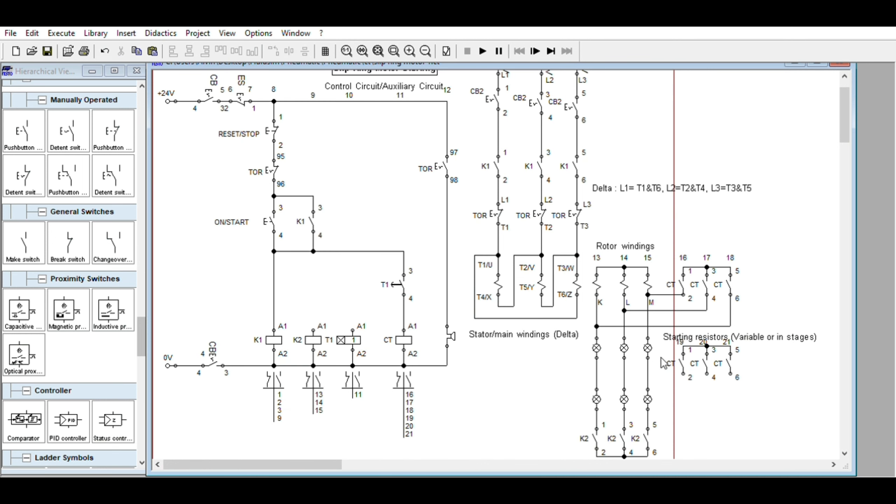
- Move the starting resistors label below the stator windings label and shift the copied CT contacts up toward the rotor lines
{"action": "left_click_drag", "start_coordinate": [709, 333], "coordinate": [522, 398]}
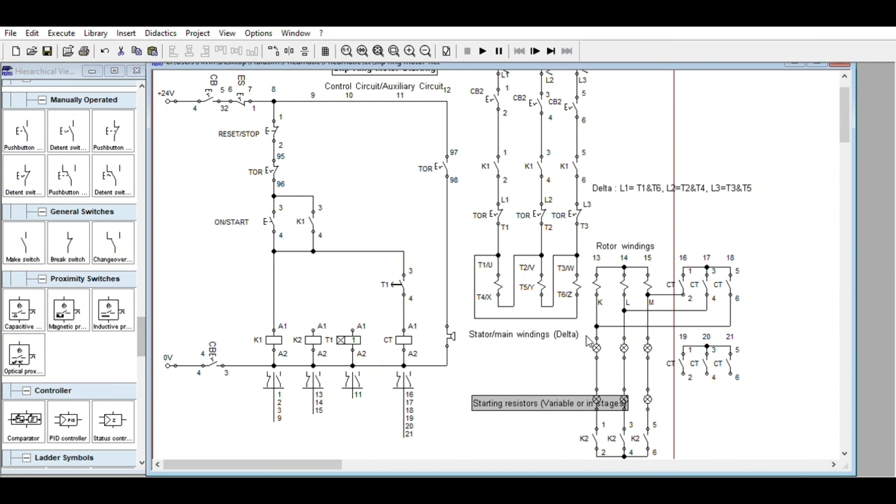
{"action": "left_click_drag", "start_coordinate": [675, 330], "coordinate": [733, 347]}
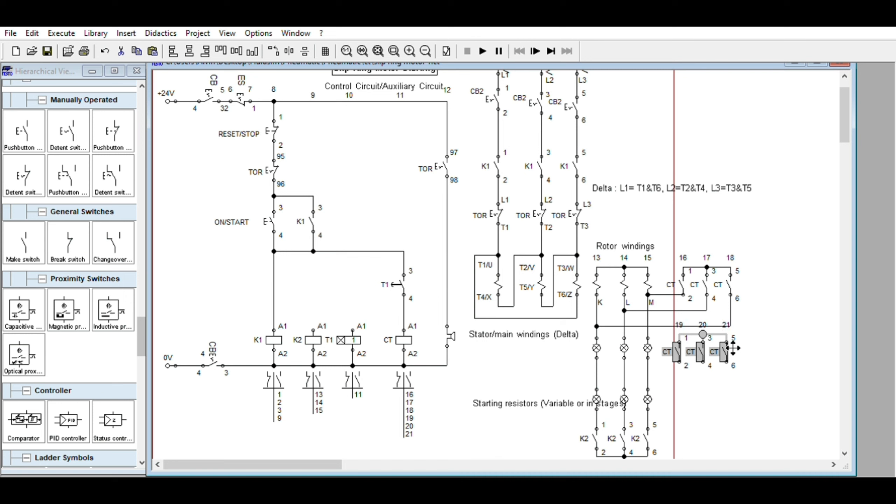
{"action": "left_click", "coordinate": [718, 369]}
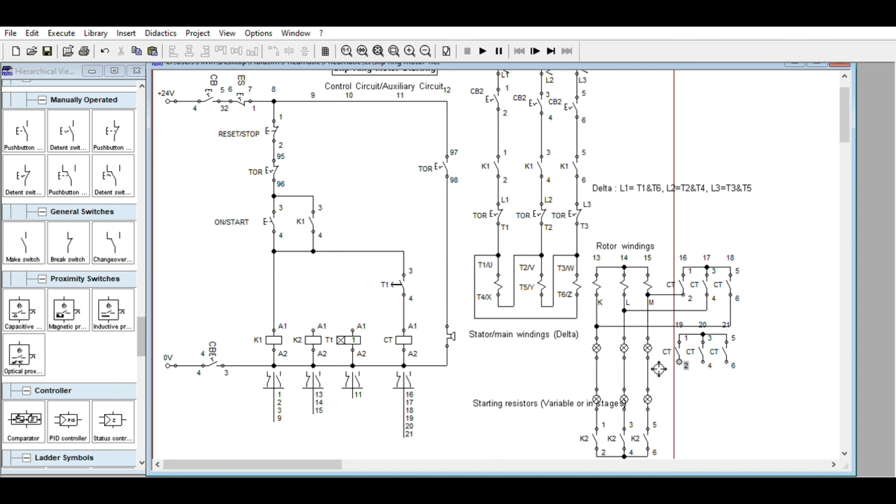
- Wire terminals 2, 4 and 6 of the copied CT contacts to the M, L and K lines between the resistor sets
{"action": "left_click_drag", "start_coordinate": [658, 369], "coordinate": [656, 369]}
{"action": "left_click_drag", "start_coordinate": [713, 361], "coordinate": [624, 373]}
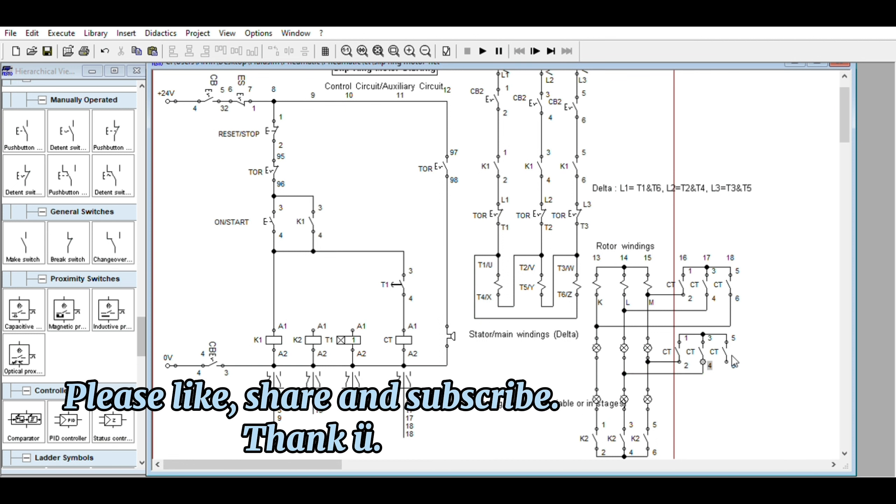
{"action": "left_click_drag", "start_coordinate": [727, 361], "coordinate": [596, 385]}
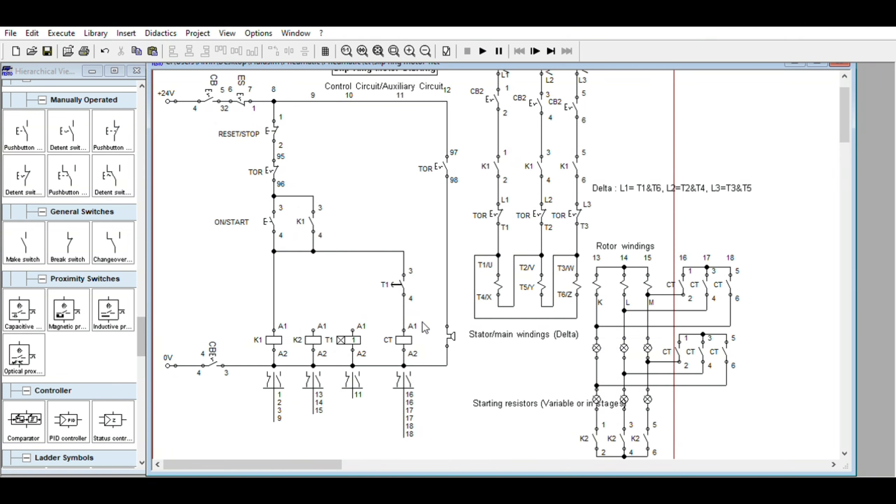
- Rename the CT coil as CT2 and relabel the first upper CT bypass contact as RO
{"action": "left_click", "coordinate": [408, 332]}
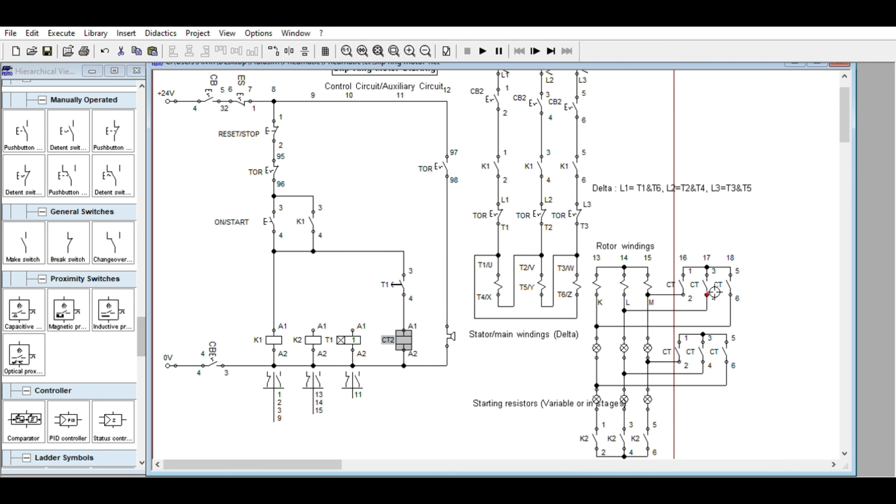
{"action": "left_click", "coordinate": [682, 279]}
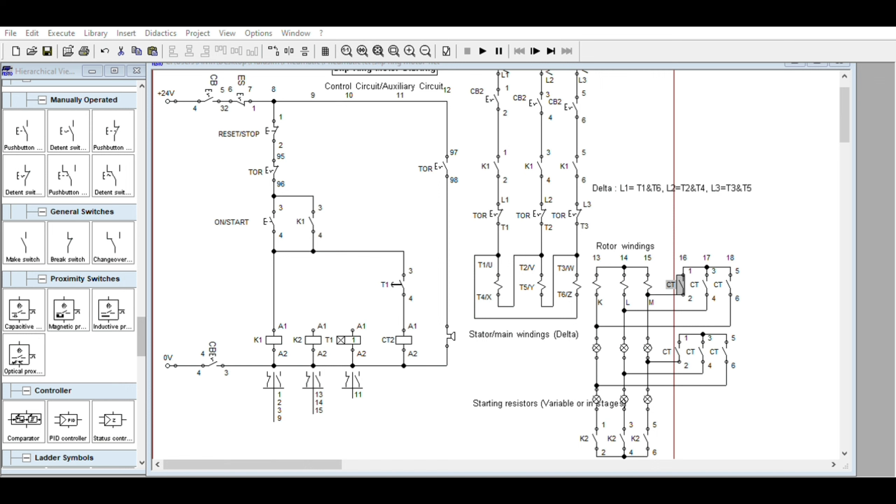
{"action": "left_click", "coordinate": [436, 361]}
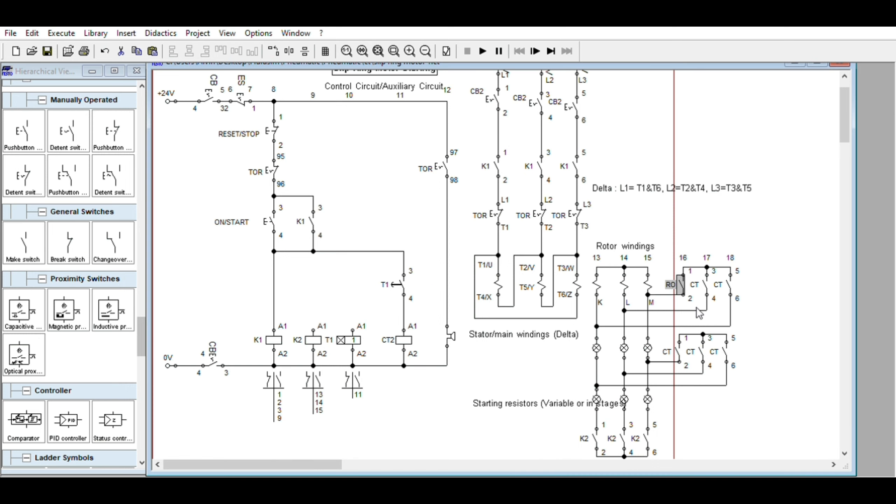
- Relabel the second and third upper CT bypass contacts as RO and the first lower CT bypass contact as R1
{"action": "double_click", "coordinate": [708, 281]}
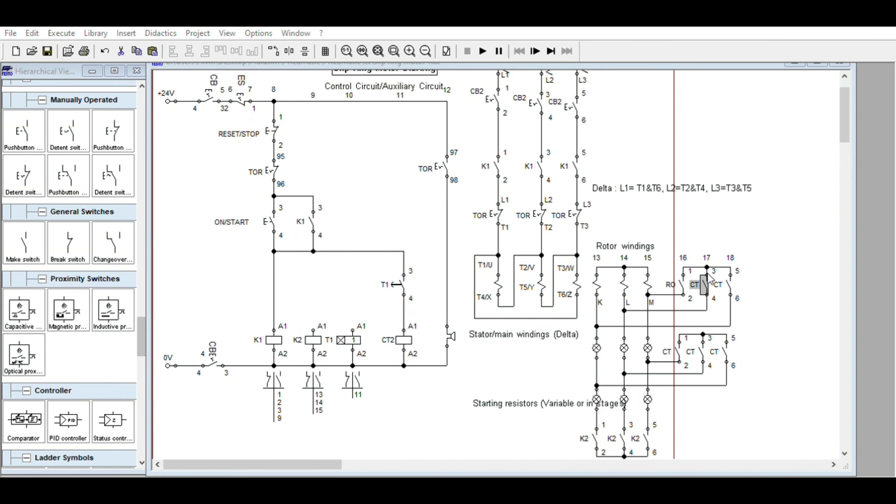
{"action": "left_click", "coordinate": [448, 355]}
{"action": "double_click", "coordinate": [727, 282]}
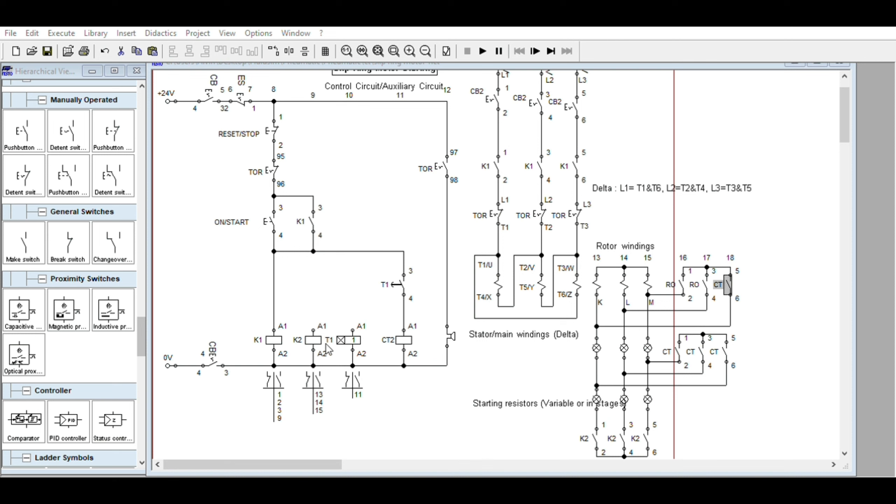
{"action": "left_click", "coordinate": [424, 362]}
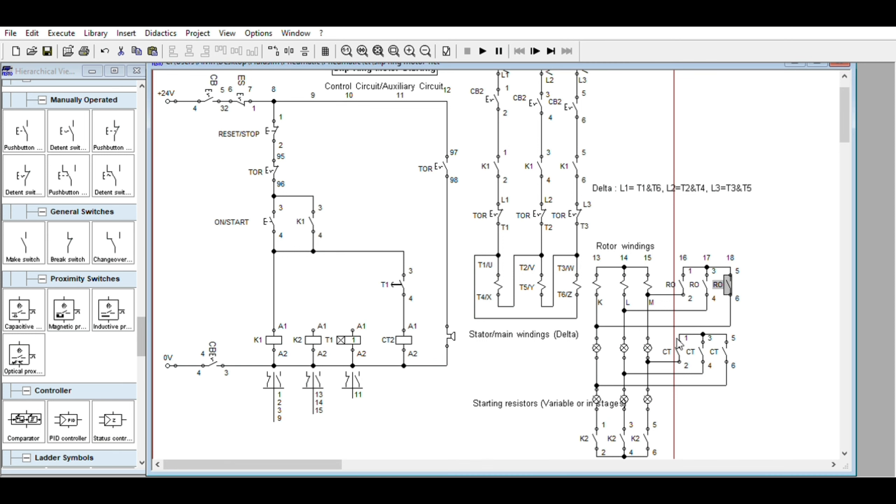
{"action": "double_click", "coordinate": [678, 347]}
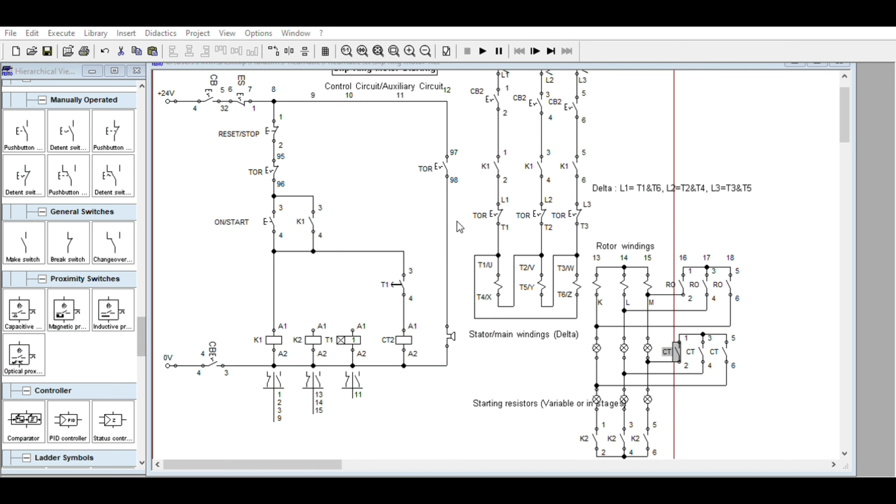
{"action": "left_click", "coordinate": [437, 361]}
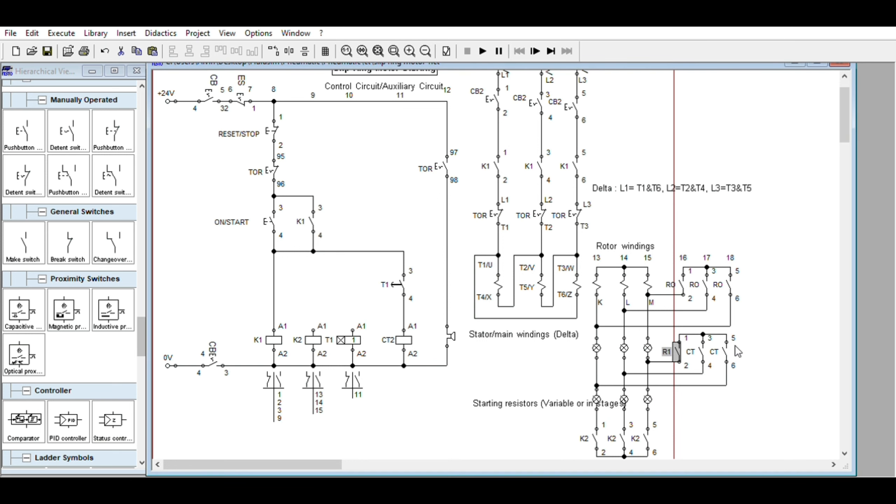
- Relabel the second and third lower CT bypass contacts as R2
{"action": "left_click", "coordinate": [702, 350]}
{"action": "double_click", "coordinate": [703, 349]}
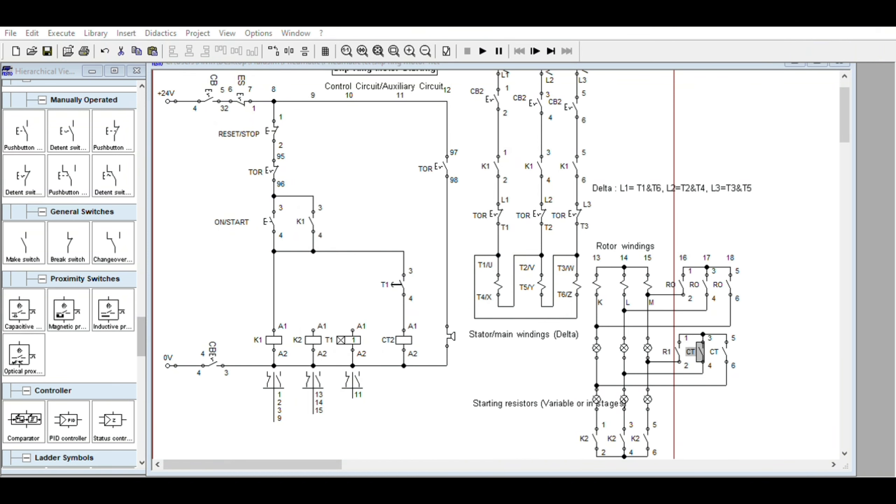
{"action": "left_click", "coordinate": [445, 366]}
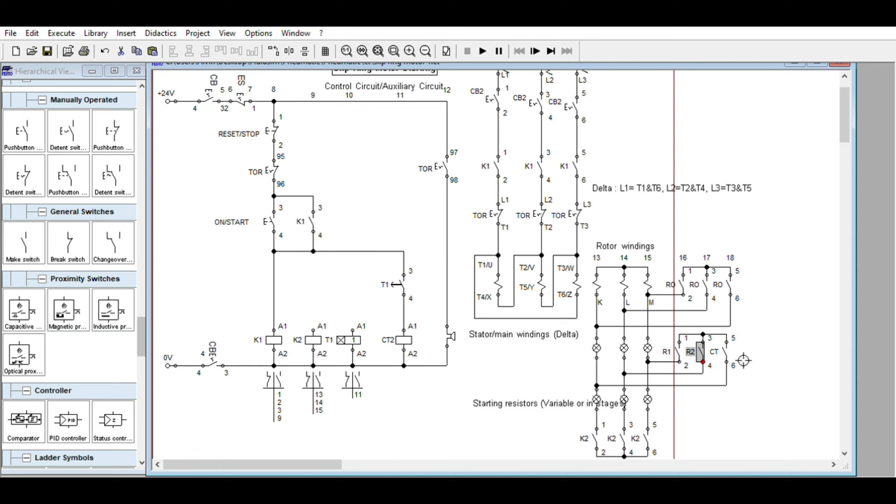
{"action": "left_click", "coordinate": [726, 349]}
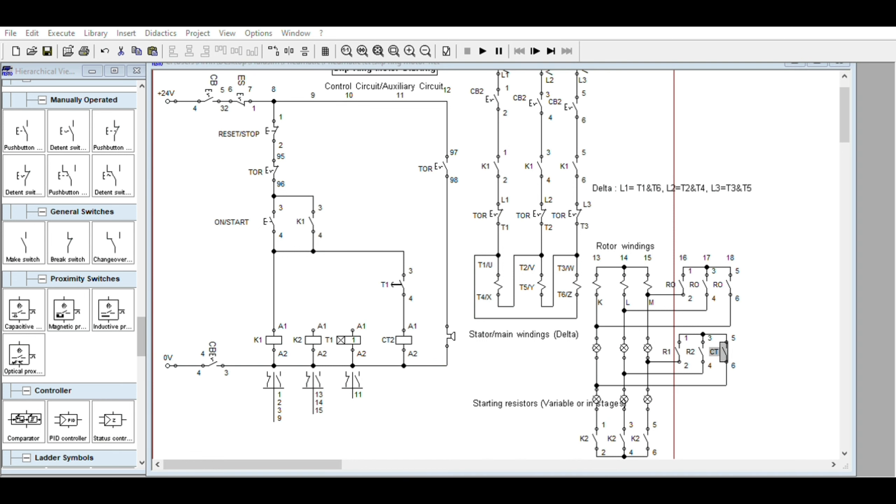
{"action": "left_click", "coordinate": [443, 354]}
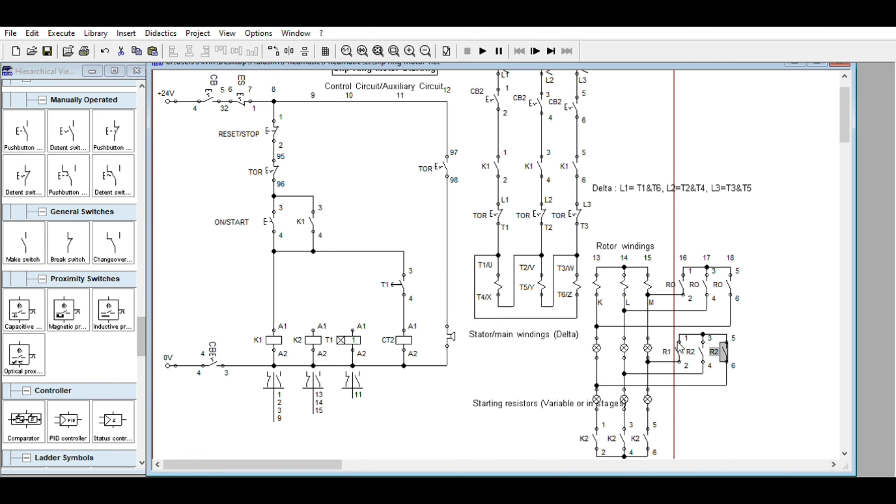
- Relabel the second and third lower bypass contacts as R1 and the three K2 contacts below the resistors as R2
{"action": "left_click", "coordinate": [701, 347]}
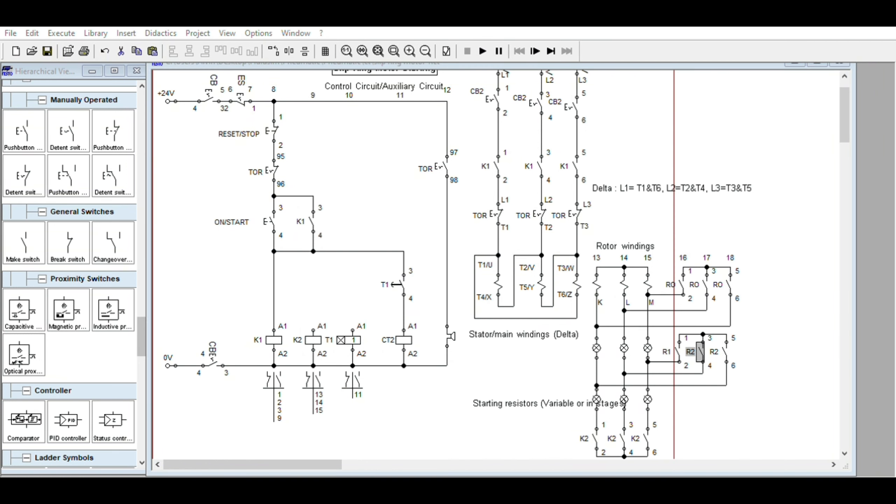
{"action": "double_click", "coordinate": [728, 347]}
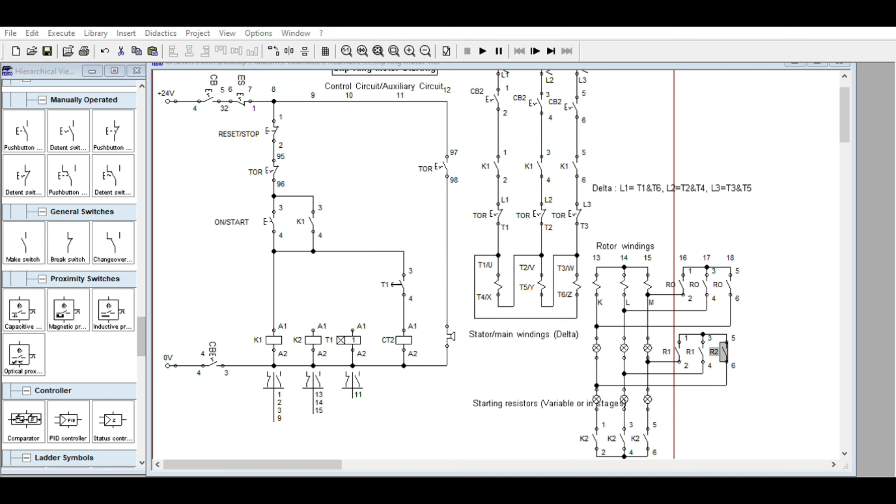
{"action": "left_click", "coordinate": [595, 430]}
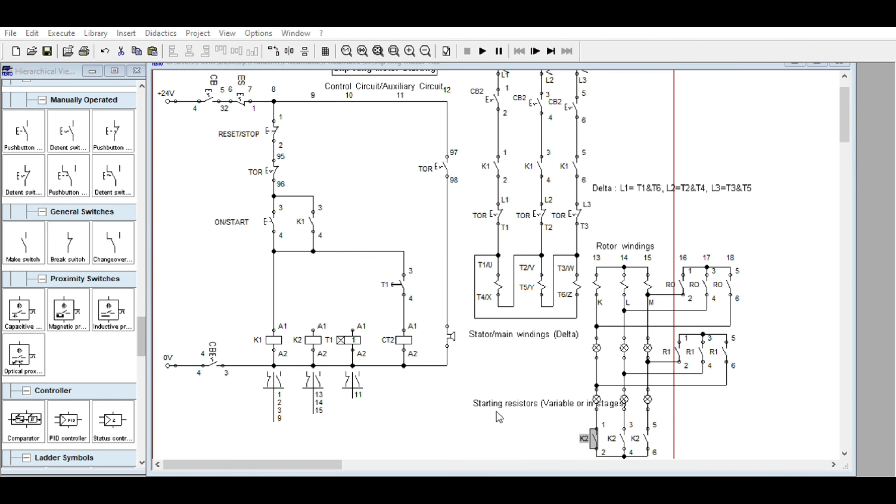
{"action": "left_click", "coordinate": [626, 430]}
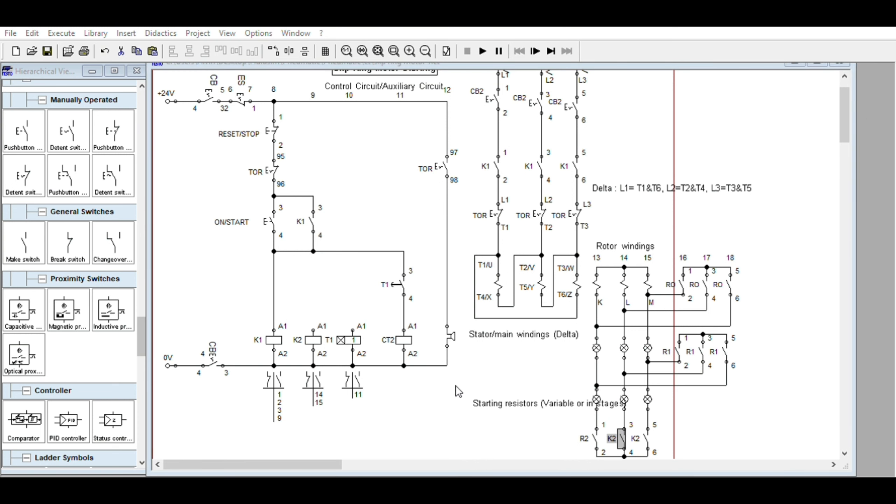
{"action": "left_click", "coordinate": [438, 356]}
{"action": "double_click", "coordinate": [647, 430]}
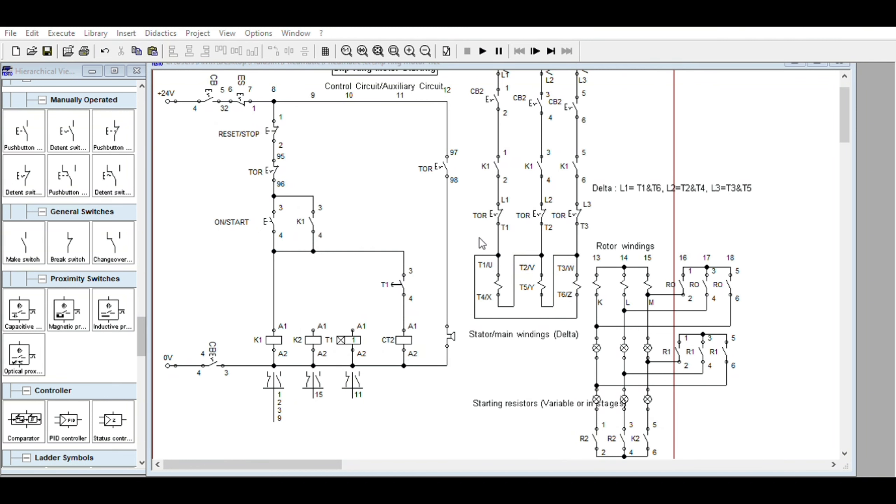
{"action": "left_click", "coordinate": [443, 364]}
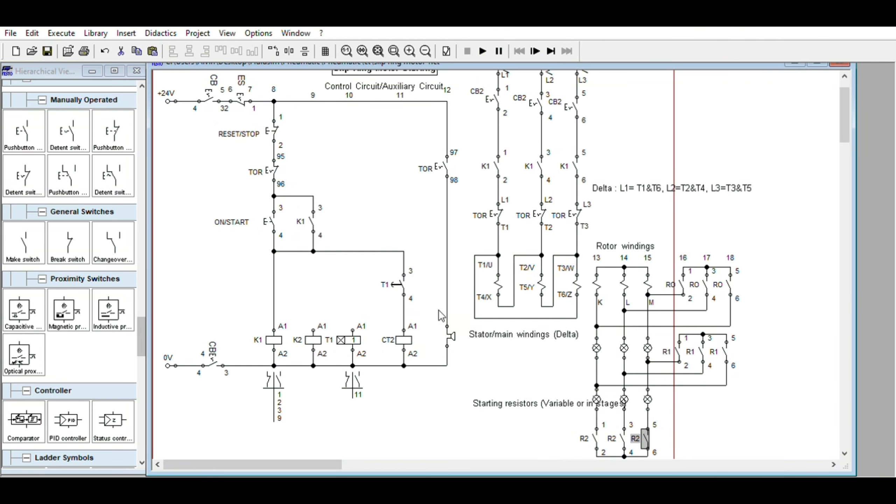
- Rename the K2 coil as R2 and the CT2 coil as R0
{"action": "left_click", "coordinate": [316, 333]}
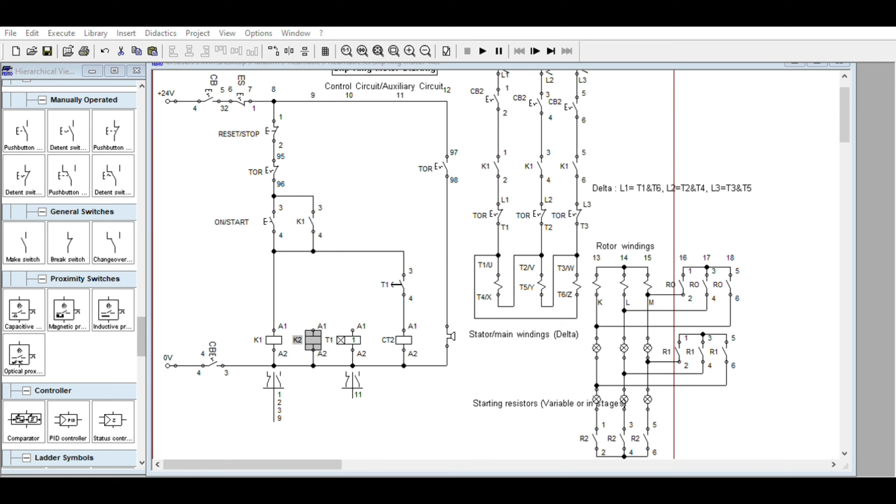
{"action": "left_click", "coordinate": [434, 290]}
{"action": "left_click", "coordinate": [399, 323]}
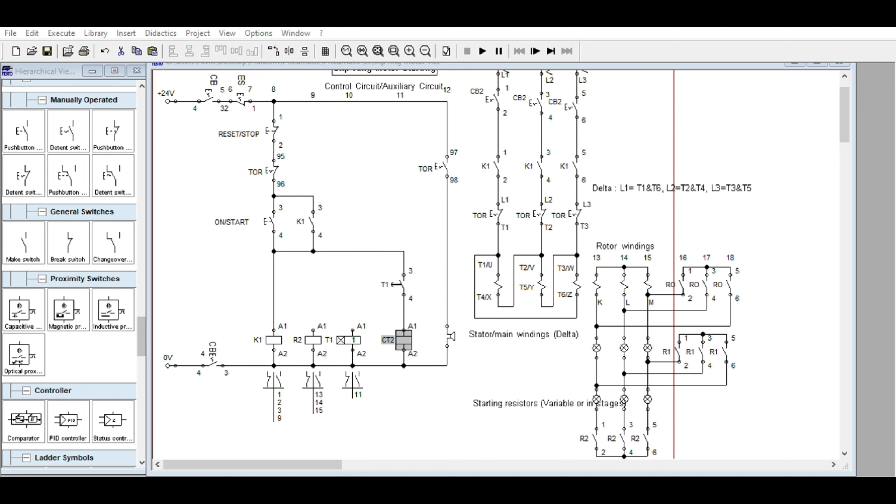
{"action": "left_click", "coordinate": [419, 288]}
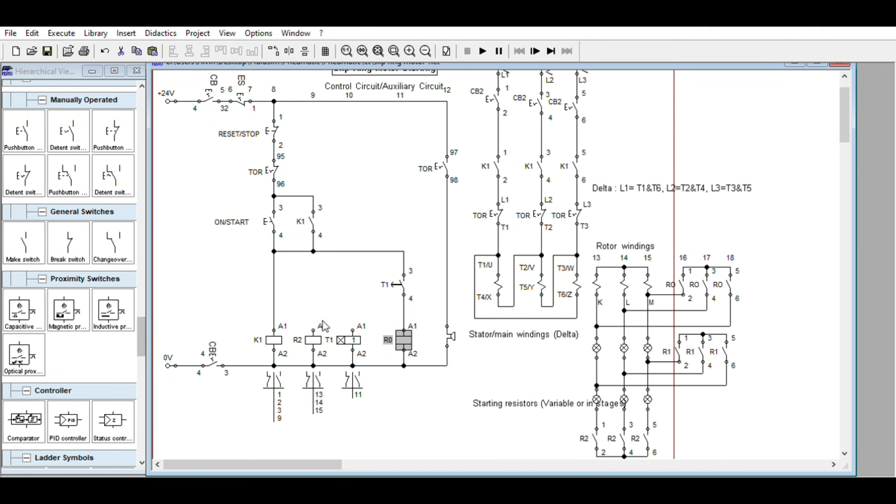
- Duplicate the R2 coil and place the copy in the free space above the T1 timer coil
{"action": "left_click", "coordinate": [315, 334]}
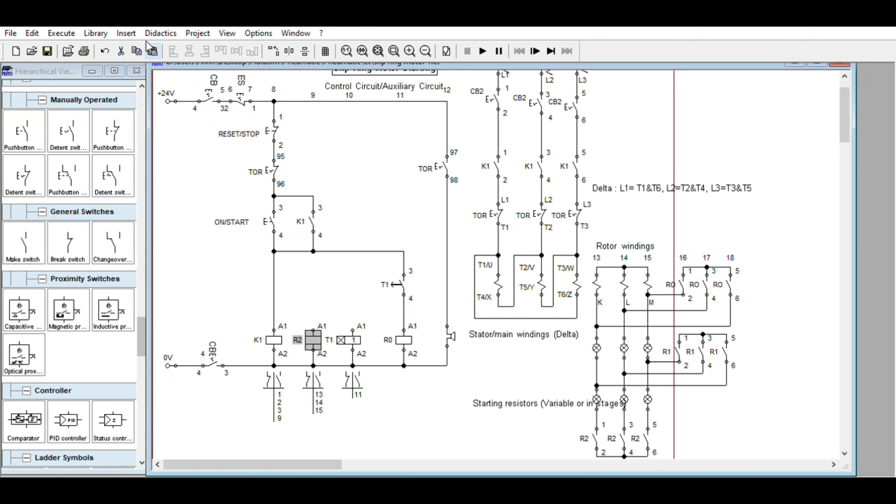
{"action": "left_click", "coordinate": [153, 51]}
{"action": "left_click_drag", "start_coordinate": [516, 291], "coordinate": [349, 295]}
- Shift the T1 timer coil slightly right and delete its connection to the 0V line
{"action": "left_click", "coordinate": [363, 353]}
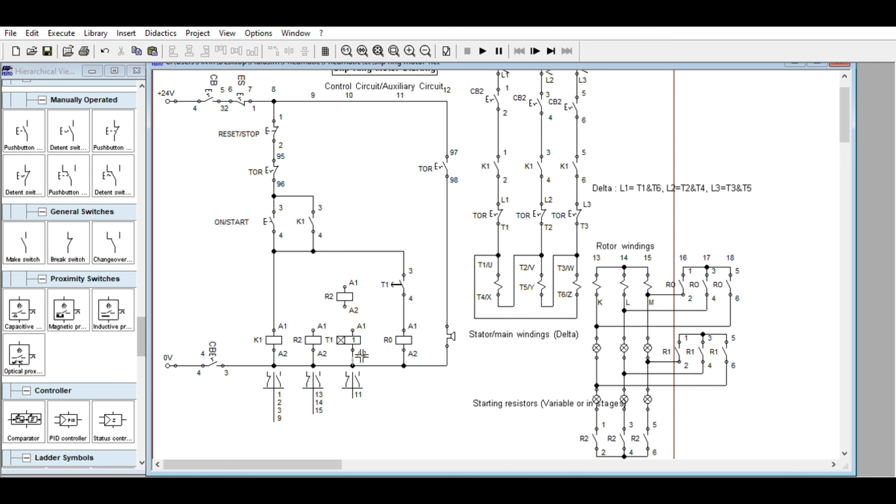
{"action": "left_click_drag", "start_coordinate": [356, 330], "coordinate": [370, 344]}
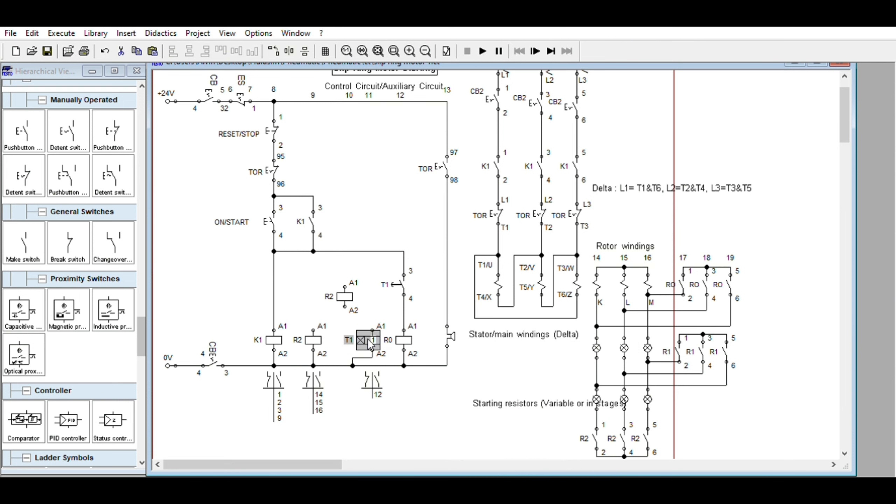
{"action": "left_click", "coordinate": [370, 357]}
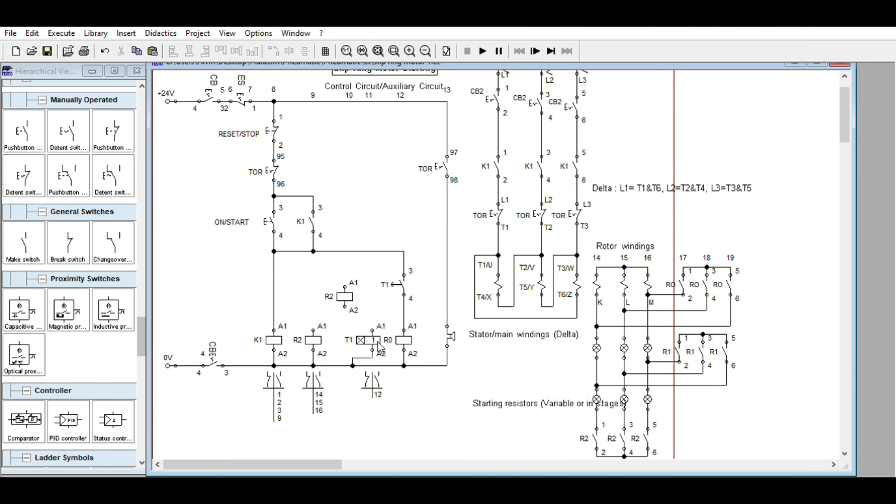
{"action": "key", "text": "Delete"}
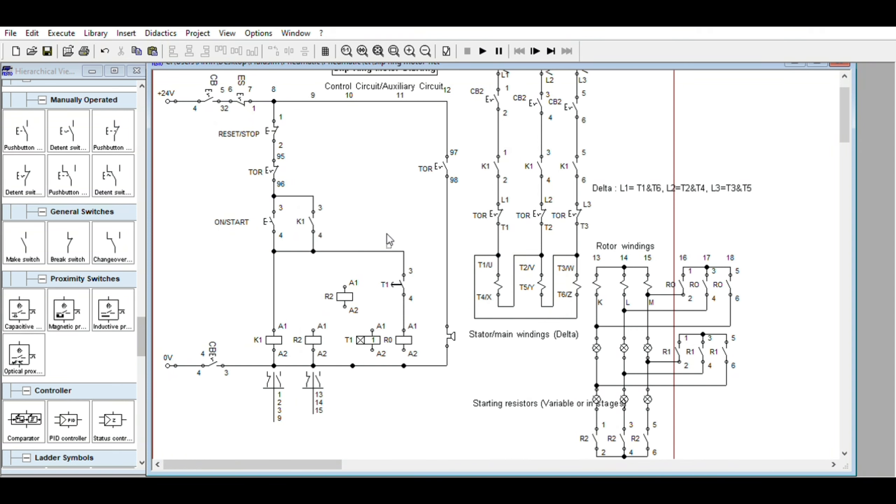
- Shift the T1 contact, R0 coil and T1 coil right, and fit the copied R2 coil into the row beside T1
{"action": "left_click_drag", "start_coordinate": [389, 240], "coordinate": [435, 337]}
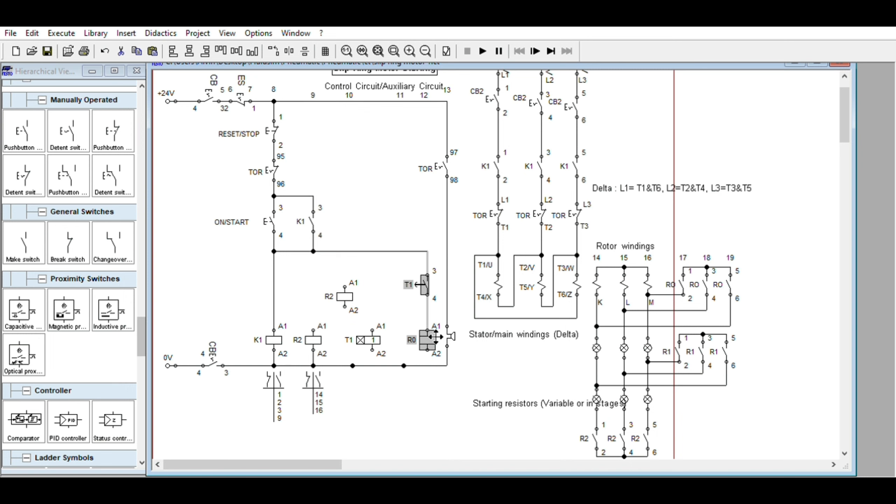
{"action": "left_click", "coordinate": [366, 339]}
{"action": "left_click_drag", "start_coordinate": [367, 339], "coordinate": [387, 340]}
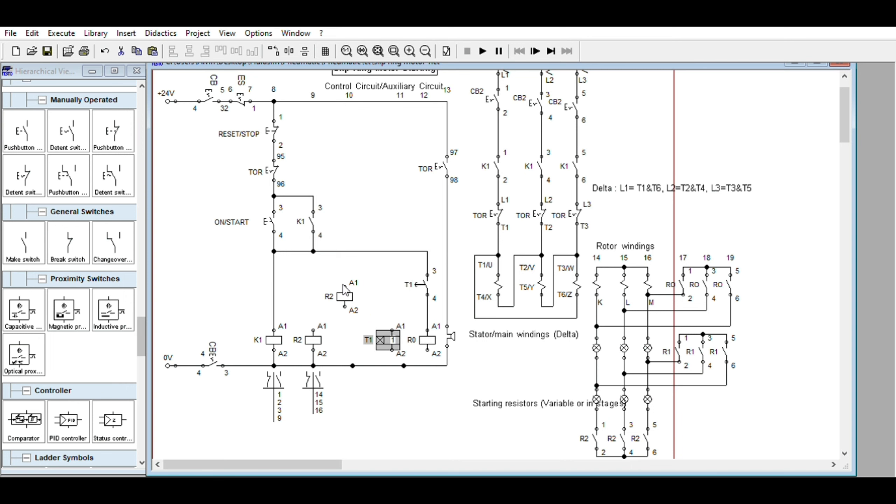
{"action": "left_click_drag", "start_coordinate": [344, 287], "coordinate": [365, 338]}
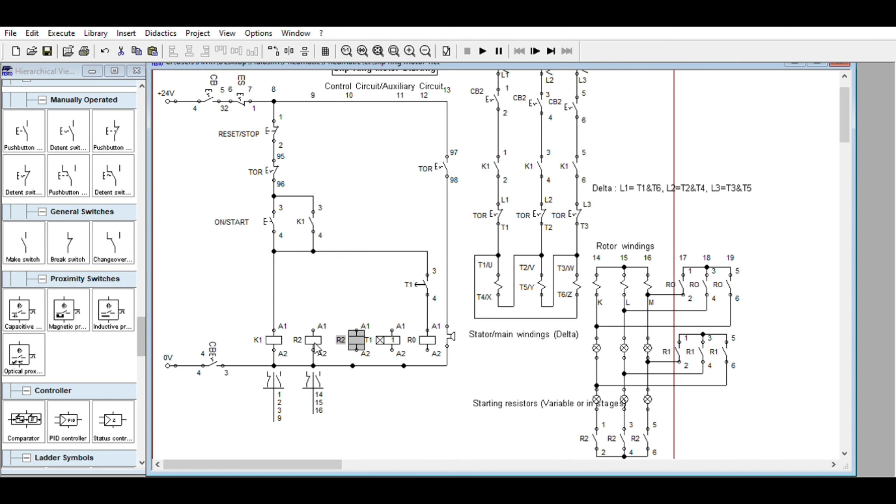
- Delete the original R2 coil's connection to the 0V line and shift that coil slightly left toward K1
{"action": "left_click", "coordinate": [316, 354]}
{"action": "key", "text": "Delete"}
{"action": "left_click_drag", "start_coordinate": [316, 337], "coordinate": [309, 337]}
{"action": "left_click", "coordinate": [367, 335]}
{"action": "left_click_drag", "start_coordinate": [367, 335], "coordinate": [363, 332]}
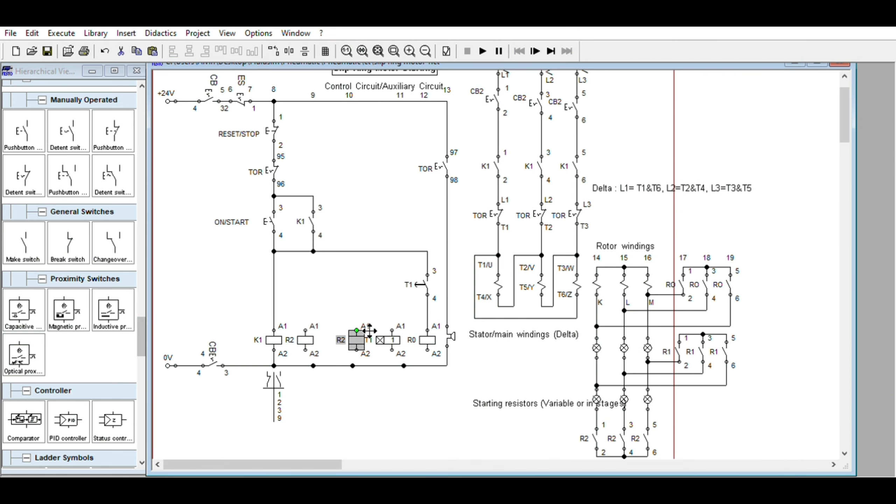
- Duplicate the T1 timer coil into the gap between the two R2 coils and wire the coil row to the 0V line
{"action": "left_click", "coordinate": [388, 334]}
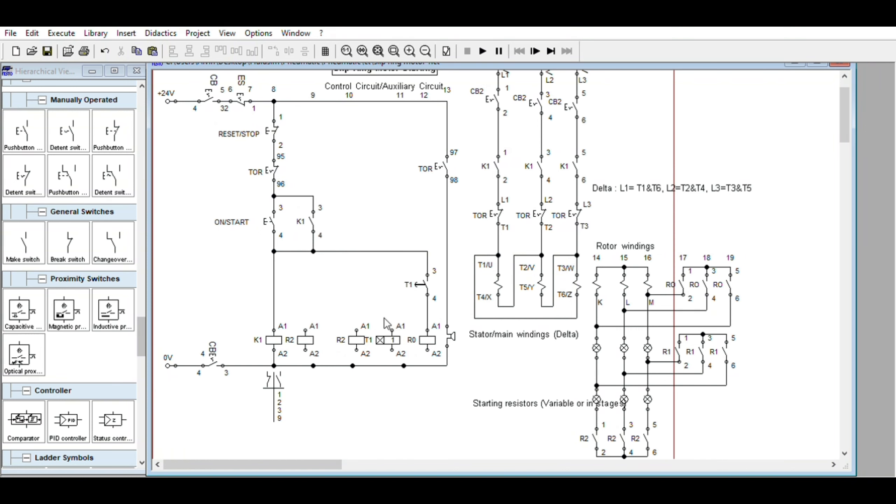
{"action": "left_click", "coordinate": [136, 51]}
{"action": "left_click", "coordinate": [153, 51]}
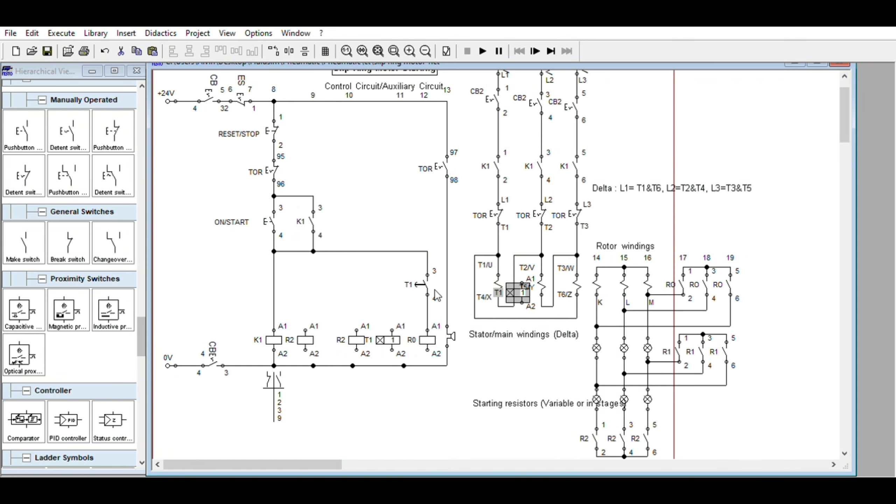
{"action": "left_click_drag", "start_coordinate": [524, 290], "coordinate": [438, 365]}
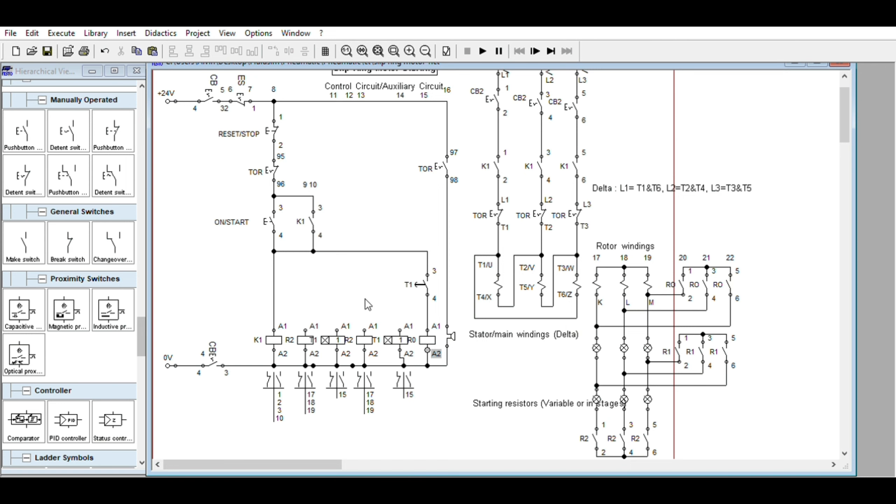
- Wire terminal A1 of both R2 coils and of the T1 coil between them to the line below the K1 holding contact
{"action": "left_click_drag", "start_coordinate": [305, 329], "coordinate": [305, 251]}
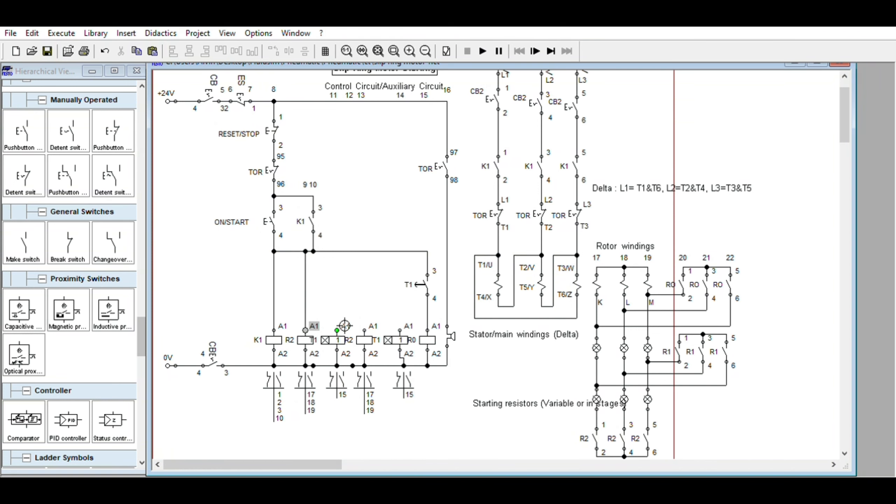
{"action": "left_click_drag", "start_coordinate": [337, 330], "coordinate": [346, 249]}
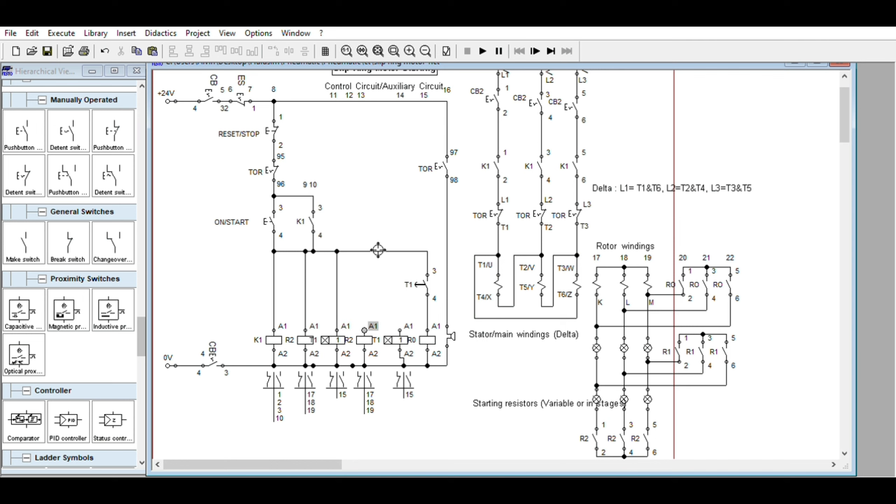
{"action": "left_click_drag", "start_coordinate": [364, 330], "coordinate": [377, 248]}
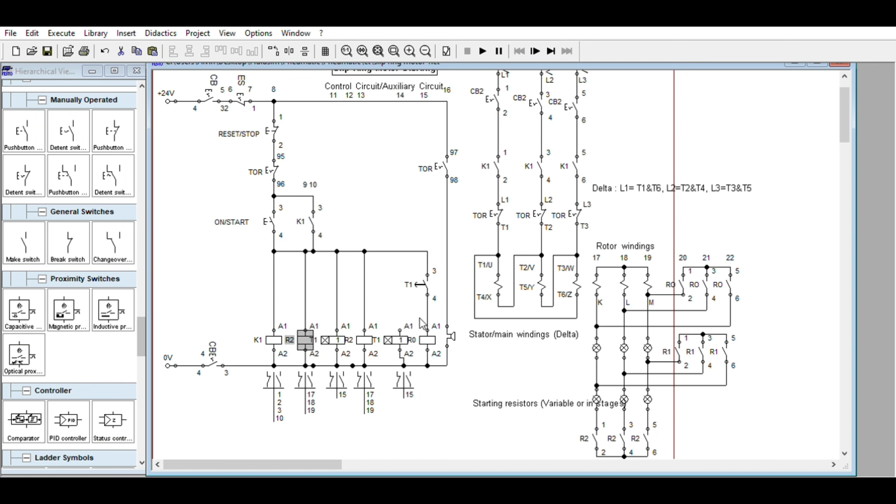
- Duplicate the "Rotor windings" text into the free area above the rotor contacts and change the copy to "On K1, R2 & T1"
{"action": "left_click", "coordinate": [623, 243]}
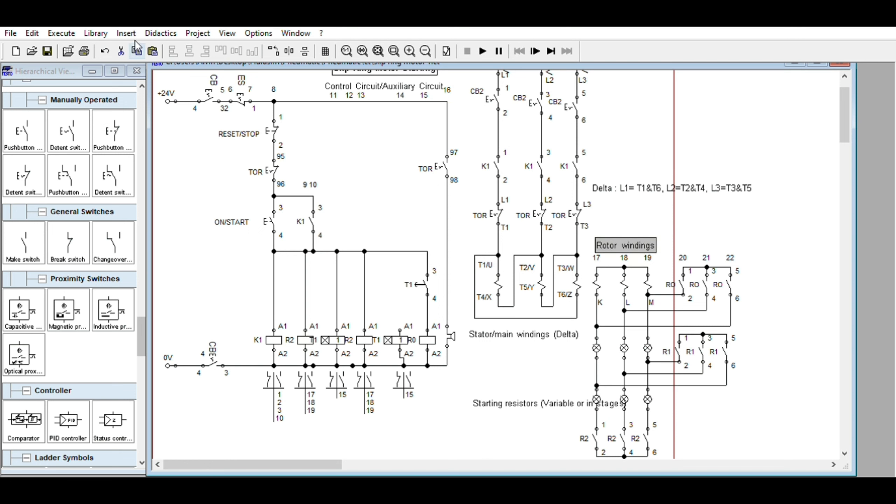
{"action": "left_click_drag", "start_coordinate": [617, 239], "coordinate": [762, 207]}
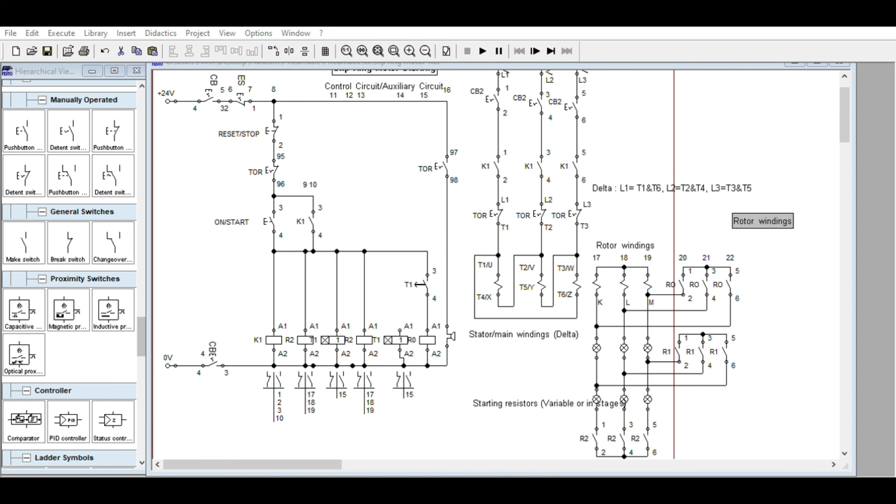
{"action": "left_click", "coordinate": [424, 321]}
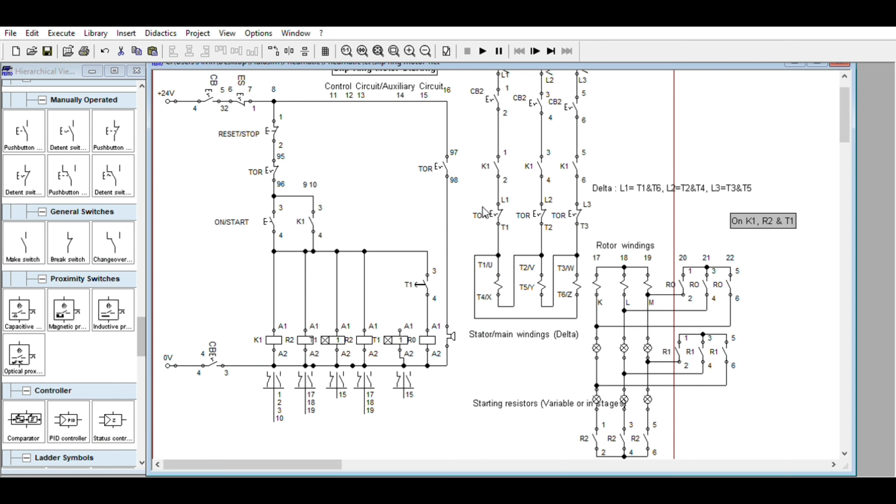
{"action": "left_click_drag", "start_coordinate": [770, 218], "coordinate": [742, 214]}
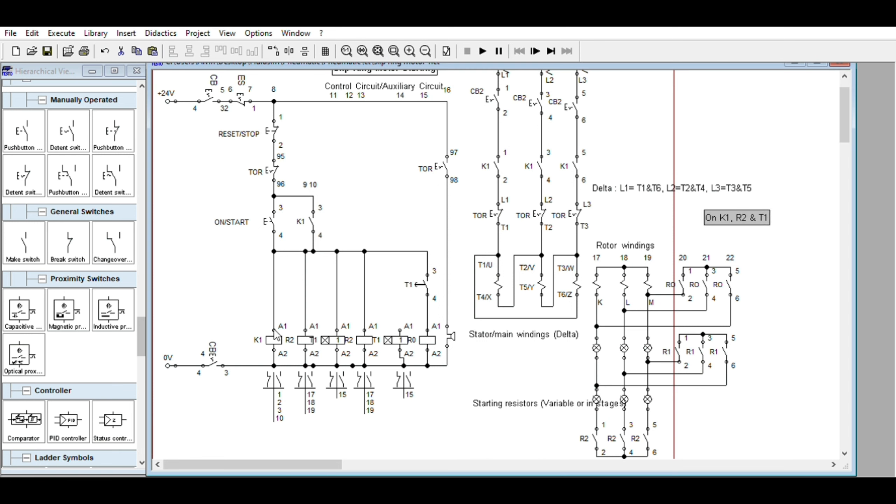
- Relabel the duplicate R2 coil between the two T1 timer coils as R1
{"action": "mouse_move", "coordinate": [344, 332]}
{"action": "left_click", "coordinate": [364, 279]}
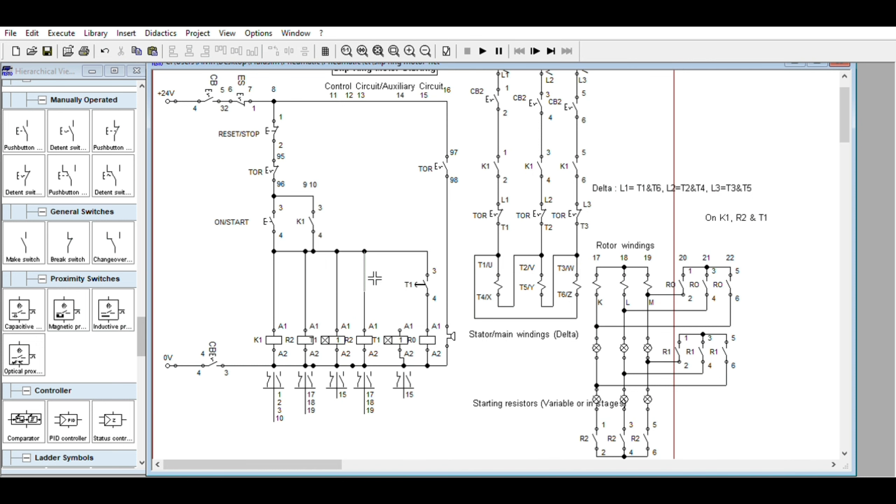
{"action": "left_click", "coordinate": [370, 326]}
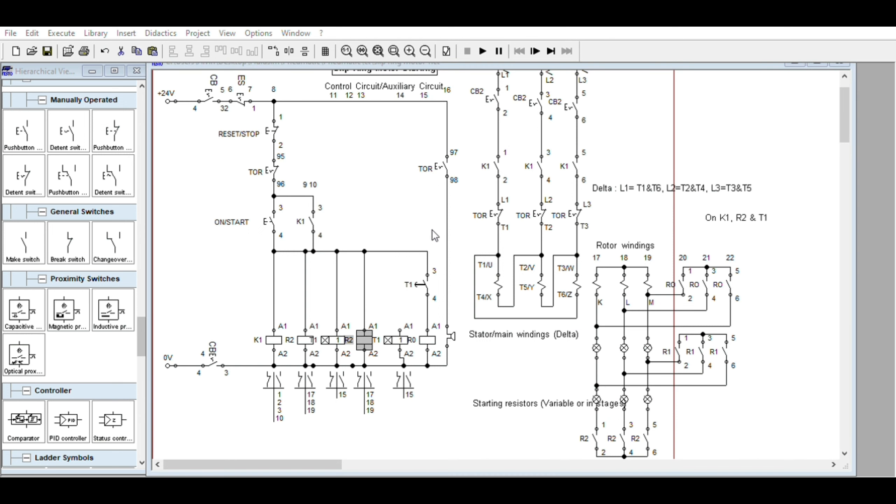
{"action": "left_click", "coordinate": [413, 293]}
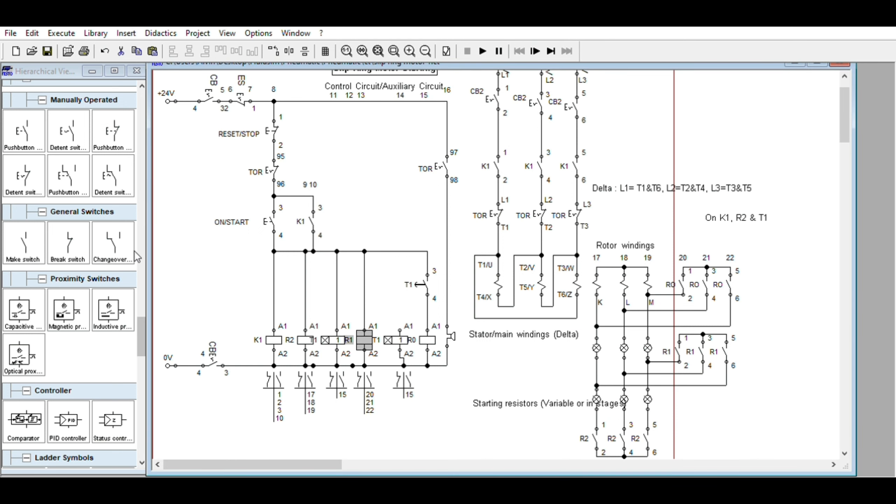
- Insert a make switch into the branch above the R1 coil and wire it to that coil's terminal A1
{"action": "left_click_drag", "start_coordinate": [27, 227], "coordinate": [364, 270]}
{"action": "left_click", "coordinate": [364, 268]}
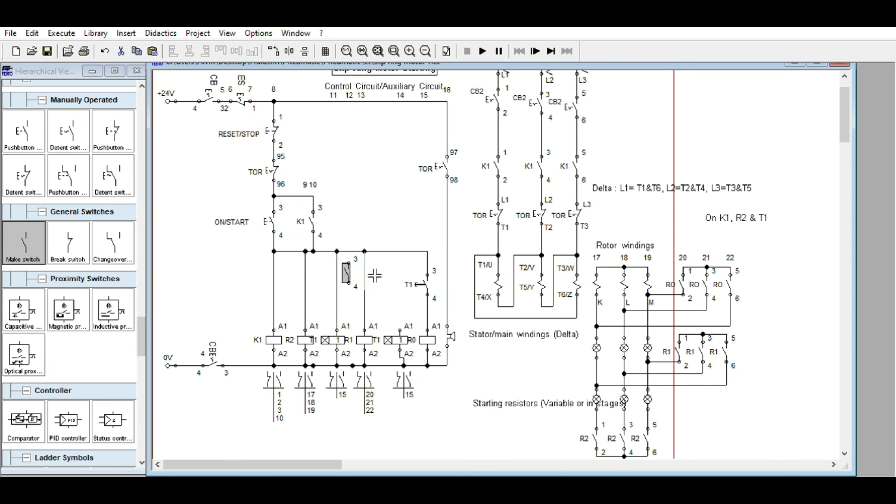
{"action": "key", "text": "Delete"}
{"action": "left_click_drag", "start_coordinate": [353, 272], "coordinate": [364, 330]}
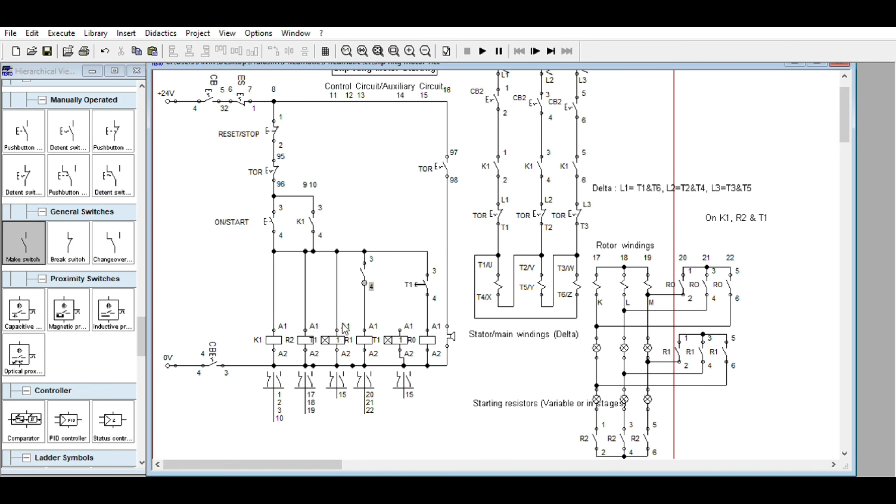
- Label the new make switch above the R1 coil T1 and relabel the contact above the R0 coil as T2
{"action": "left_click", "coordinate": [361, 263]}
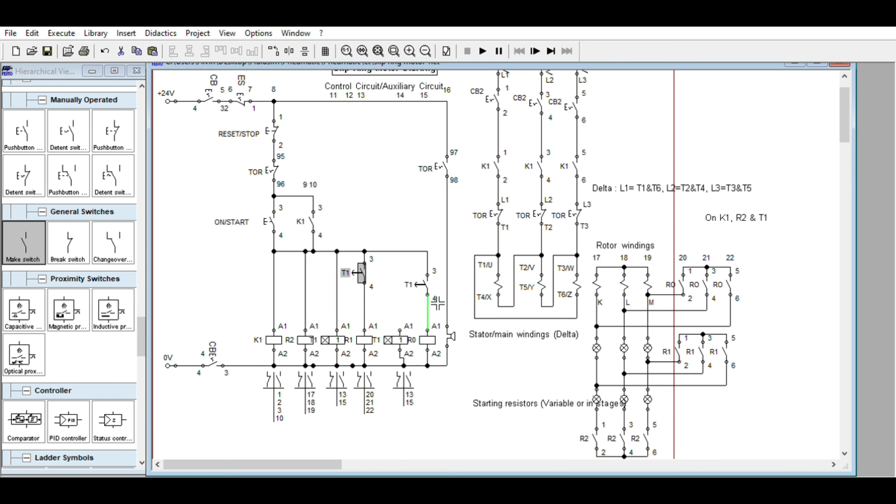
{"action": "left_click", "coordinate": [430, 282]}
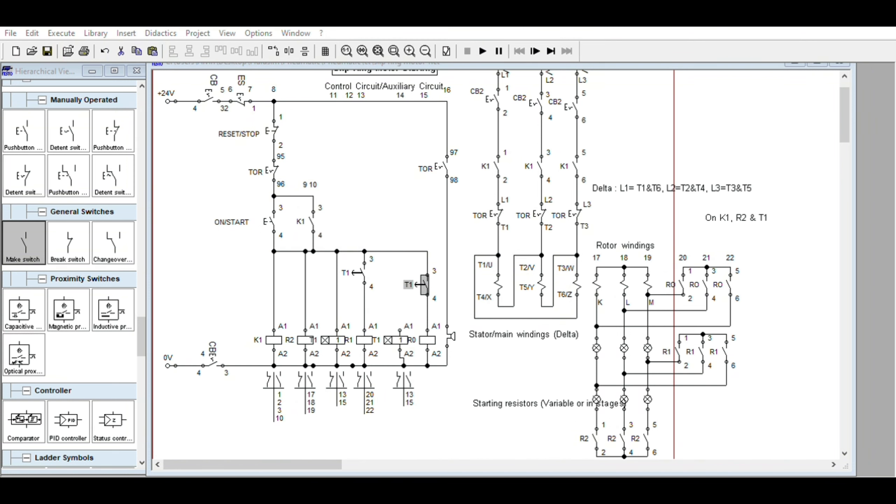
{"action": "left_click", "coordinate": [427, 356]}
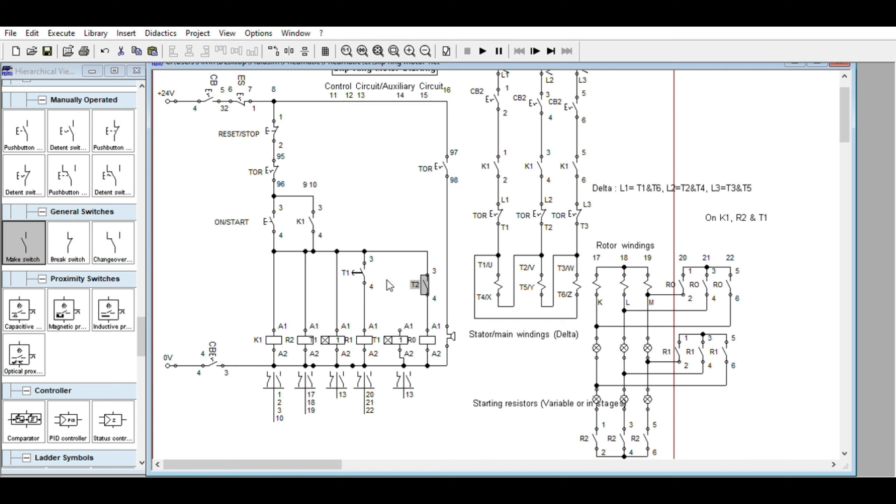
- Try to start the circuit simulation and dismiss the resulting check
{"action": "left_click", "coordinate": [483, 51]}
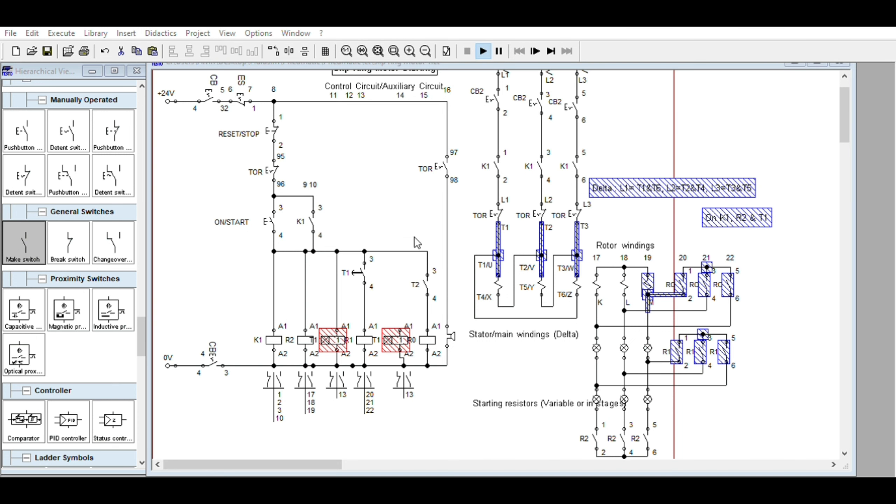
{"action": "left_click", "coordinate": [464, 266]}
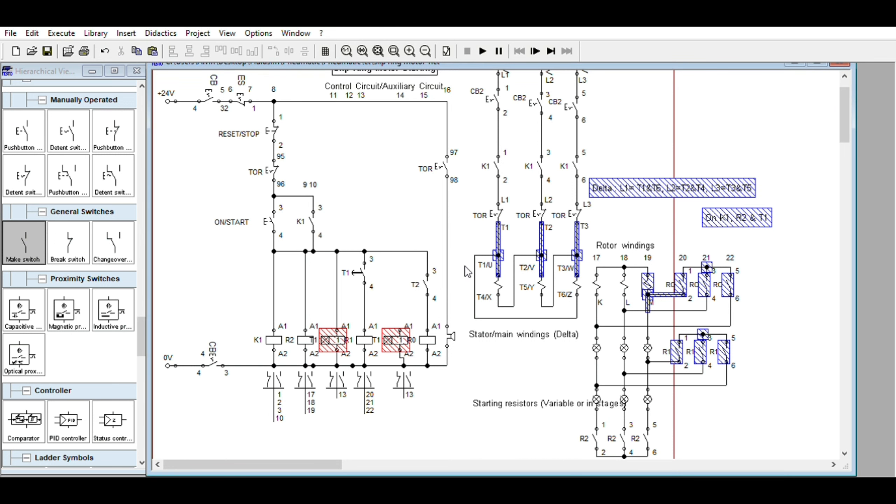
{"action": "left_click", "coordinate": [465, 264]}
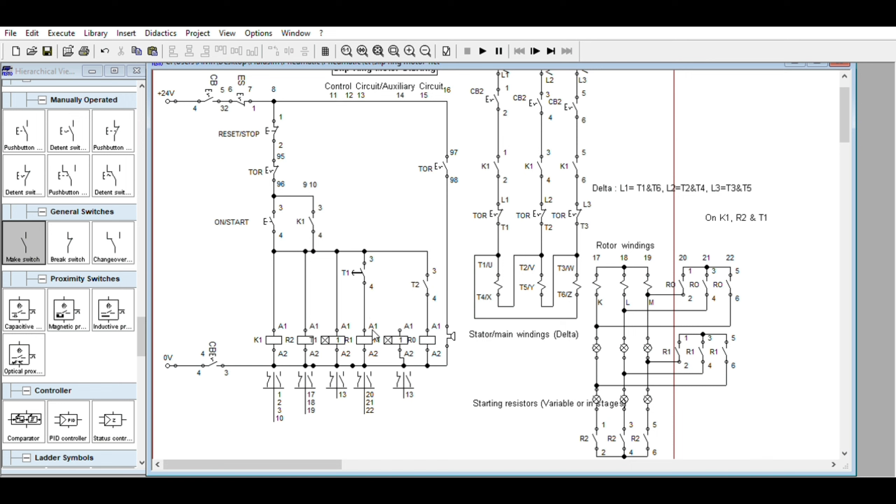
- Relabel the duplicate T1 timer coil beside the R0 coil as T2 with a delay of 1
{"action": "left_click", "coordinate": [415, 330]}
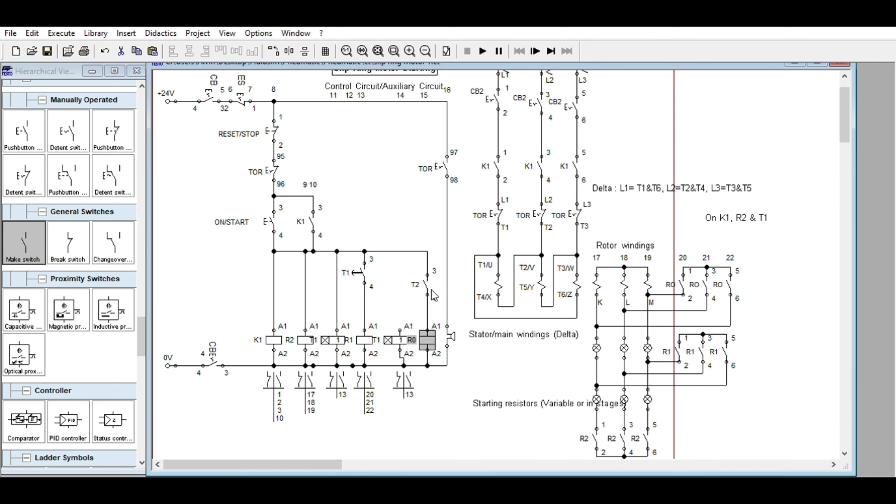
{"action": "left_click", "coordinate": [396, 327]}
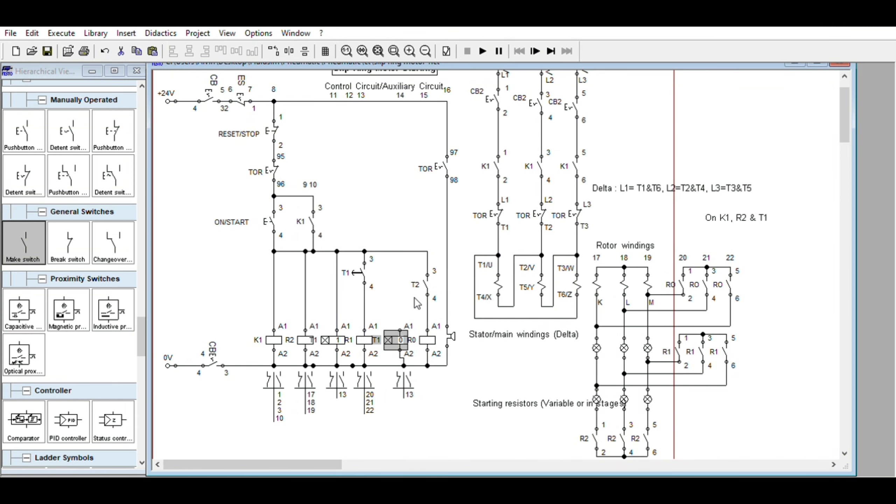
{"action": "double_click", "coordinate": [403, 332]}
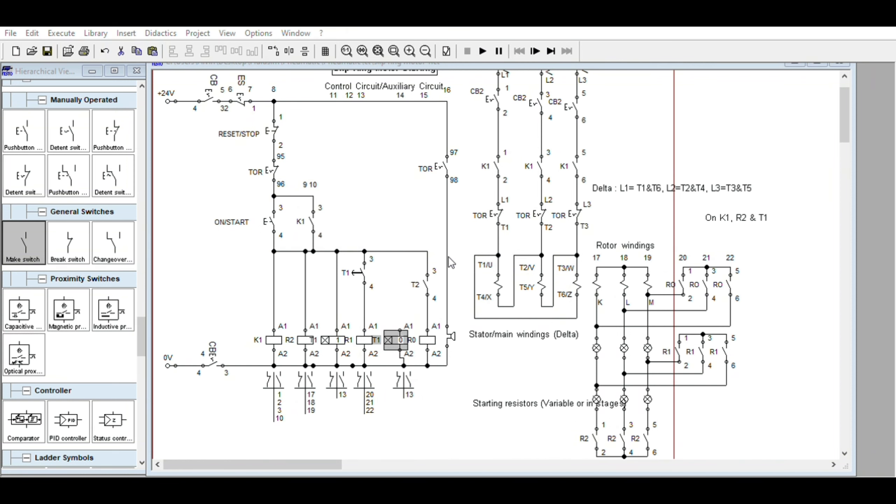
{"action": "left_click", "coordinate": [426, 296]}
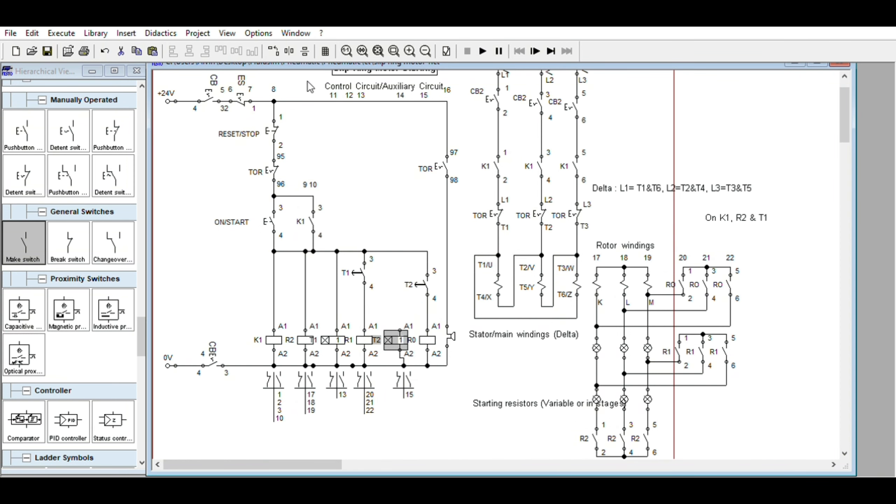
- Simulate the circuit with CB and CB2 closed, operate ON/START to check the starting sequence, and stop the simulation
{"action": "left_click", "coordinate": [481, 51]}
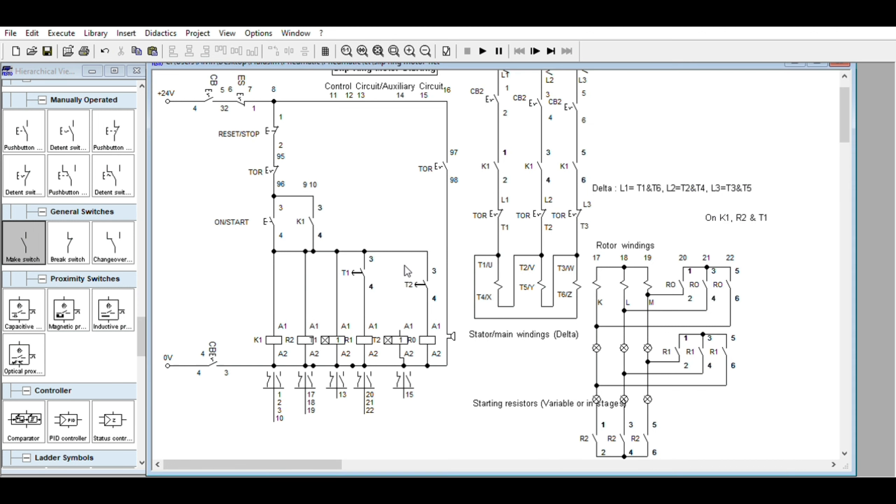
{"action": "left_click", "coordinate": [504, 88]}
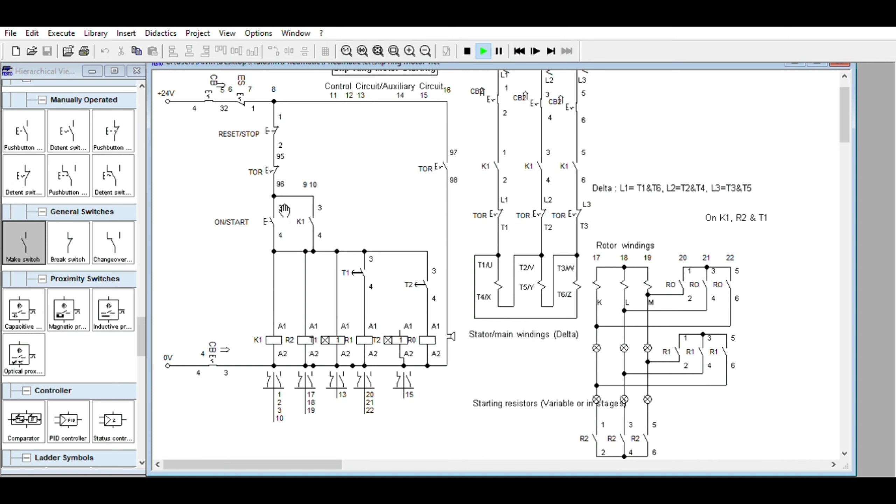
{"action": "left_click", "coordinate": [272, 210]}
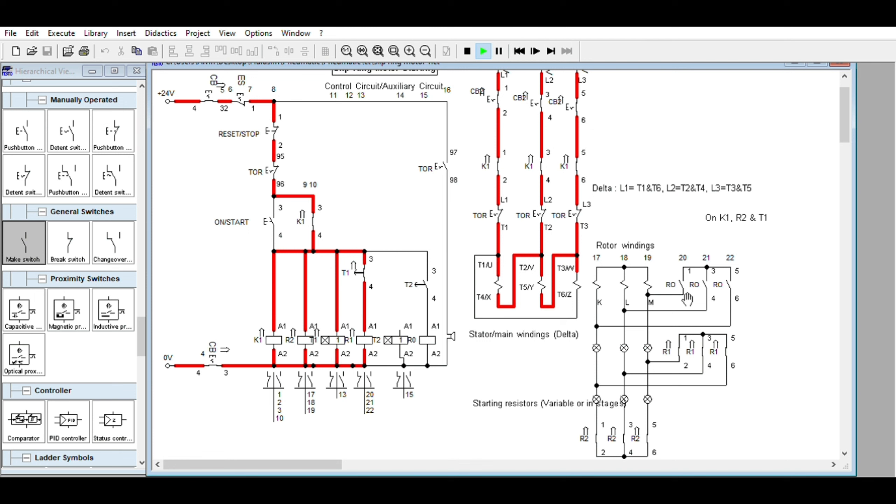
{"action": "left_click", "coordinate": [468, 51]}
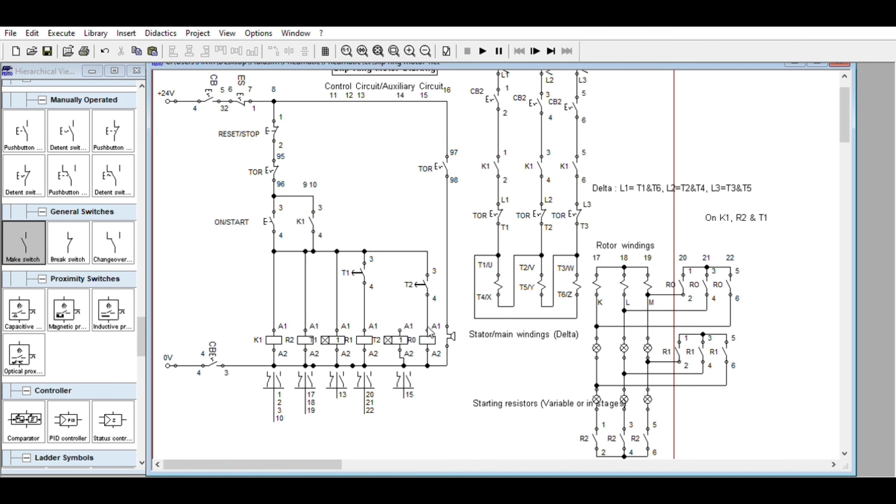
- Wire terminal A1 of the T2 timer coil to the line below the T1 contact
{"action": "mouse_move", "coordinate": [405, 330]}
{"action": "left_click", "coordinate": [409, 324]}
{"action": "left_click_drag", "start_coordinate": [364, 287], "coordinate": [399, 330]}
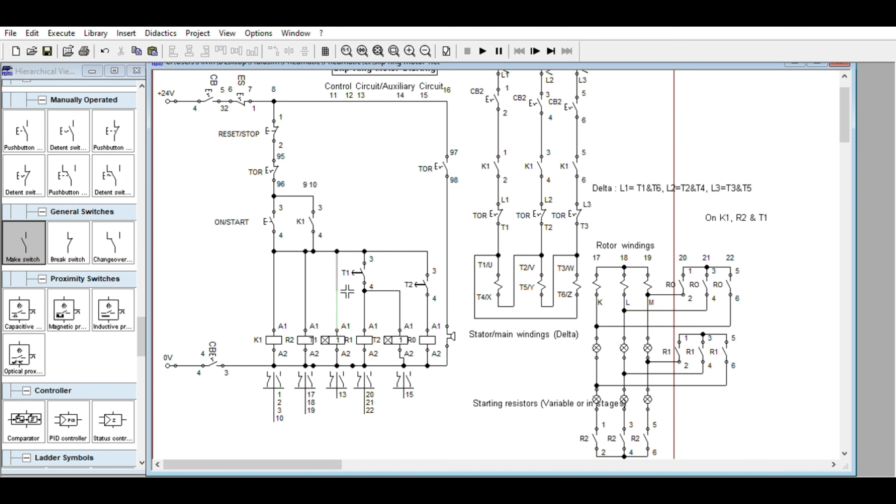
- Delete the T1 timer coil's connection to the upper supply line and reconnect its terminal A1 to the R2 coil's branch
{"action": "left_click", "coordinate": [337, 290]}
{"action": "key", "text": "Delete"}
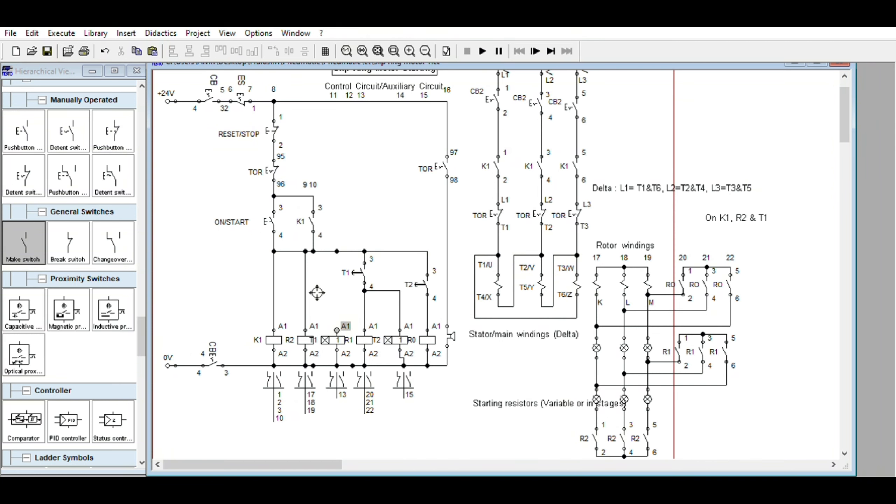
{"action": "left_click_drag", "start_coordinate": [316, 295], "coordinate": [307, 296]}
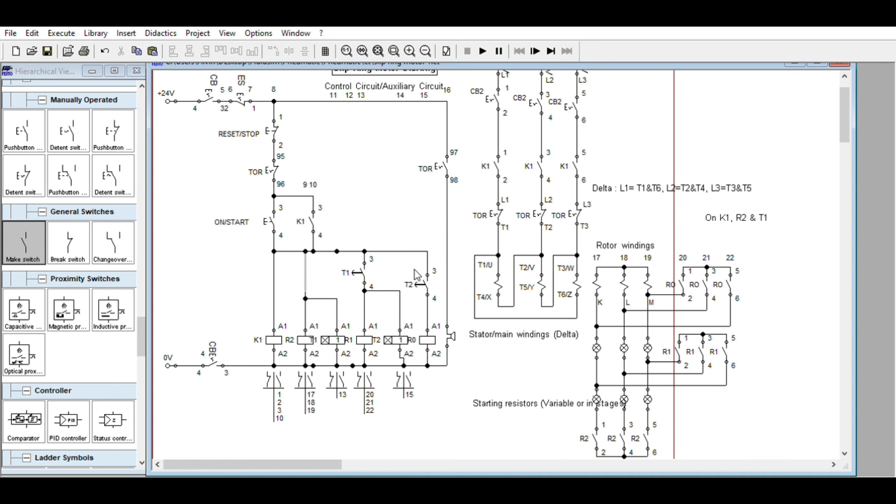
- Rerun the simulation with CB and CB2 closed, operate ON/START to check both timed stages, and stop it
{"action": "left_click", "coordinate": [483, 51]}
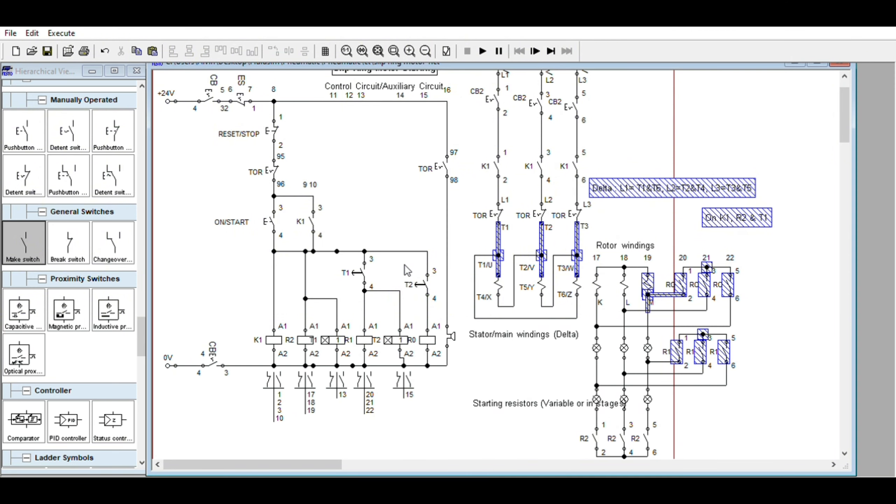
{"action": "left_click", "coordinate": [214, 89]}
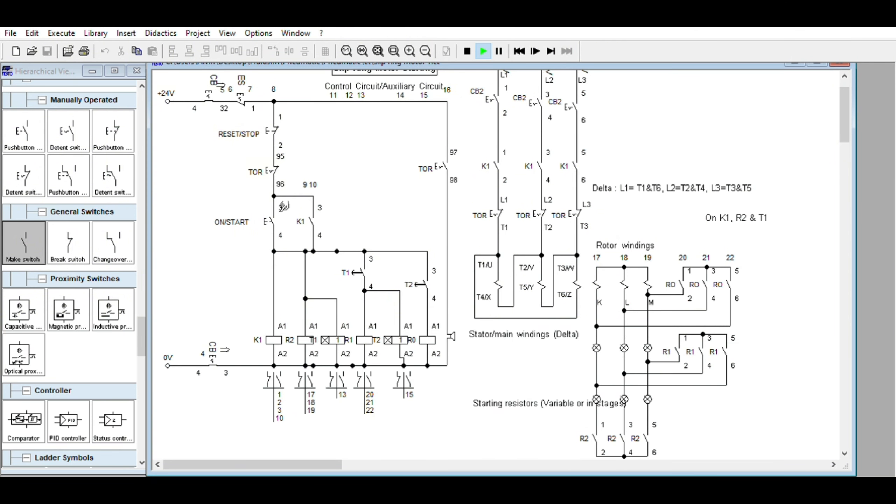
{"action": "left_click", "coordinate": [504, 94]}
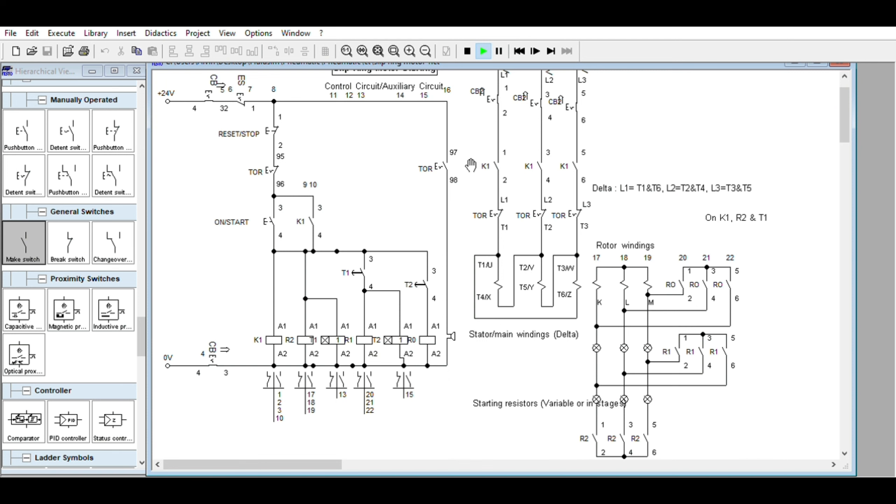
{"action": "left_click", "coordinate": [267, 214]}
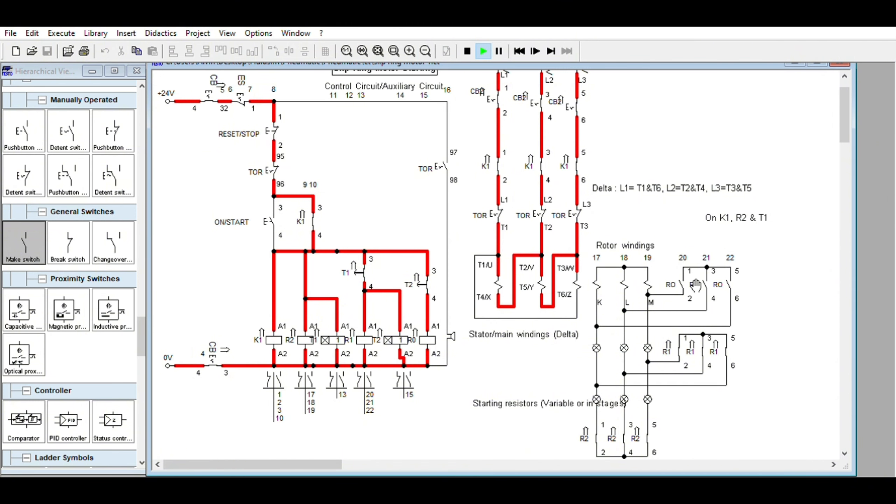
{"action": "left_click", "coordinate": [467, 51]}
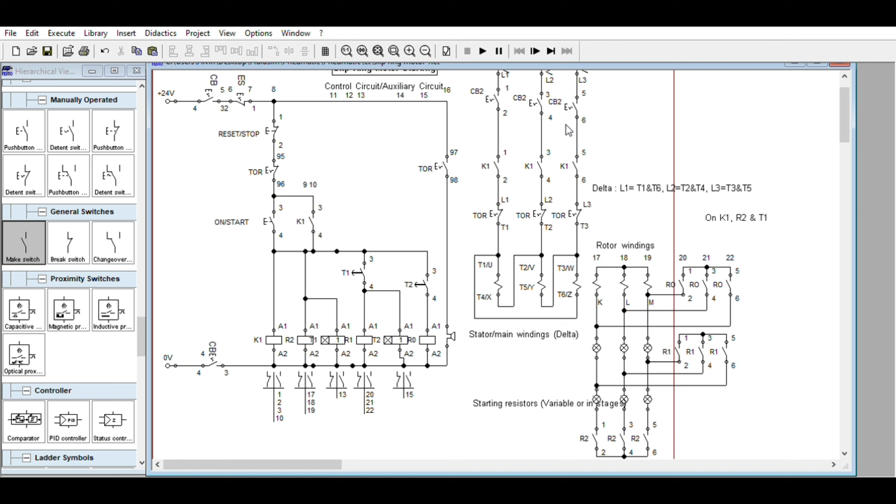
- Relabel the three upper rotor bypass contacts as R0 so they link to the R0 coil
{"action": "left_click", "coordinate": [683, 279]}
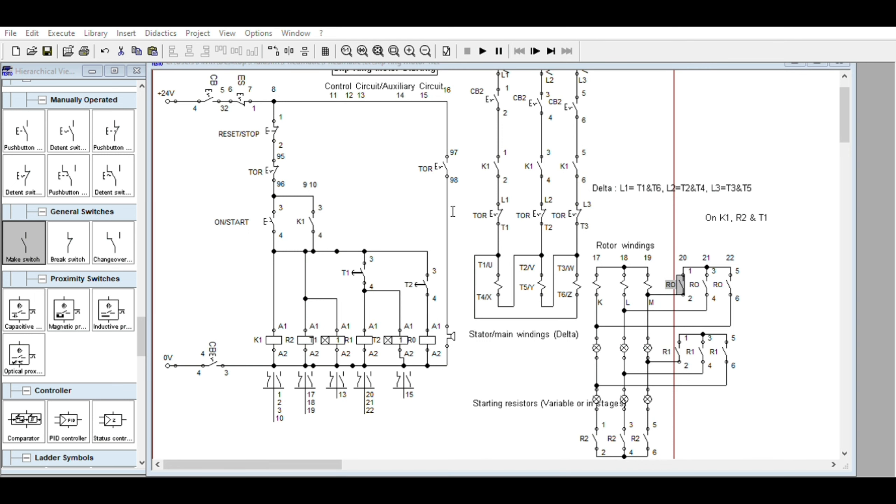
{"action": "left_click", "coordinate": [433, 357]}
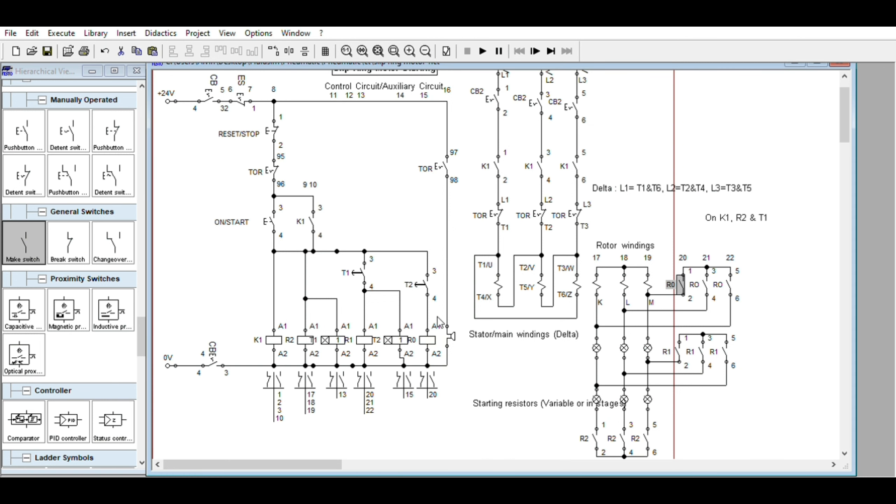
{"action": "left_click", "coordinate": [427, 335]}
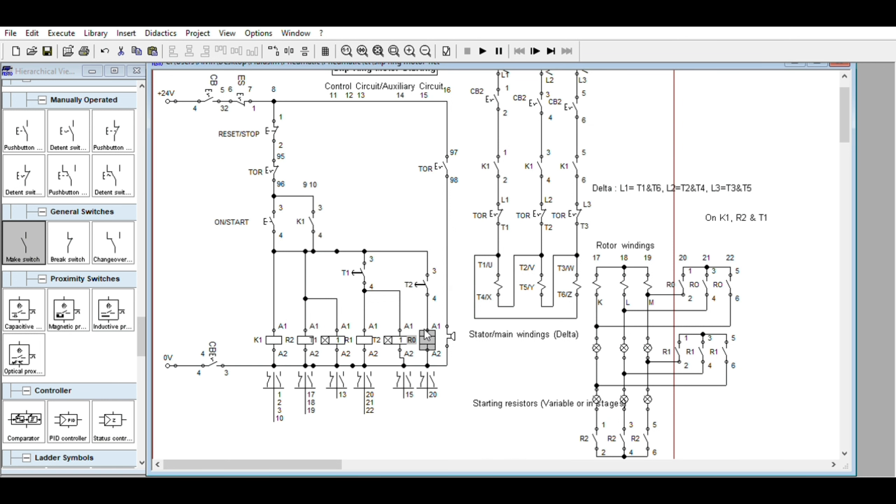
{"action": "double_click", "coordinate": [705, 279]}
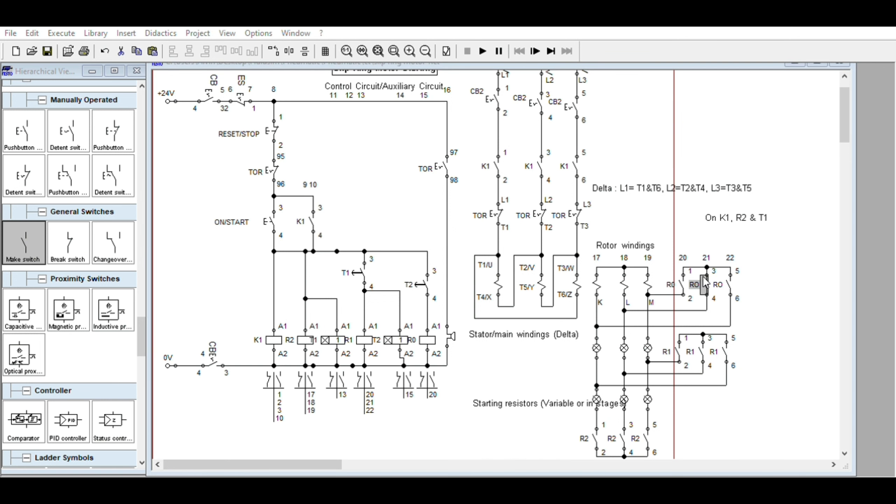
{"action": "left_click", "coordinate": [428, 362]}
{"action": "double_click", "coordinate": [727, 284]}
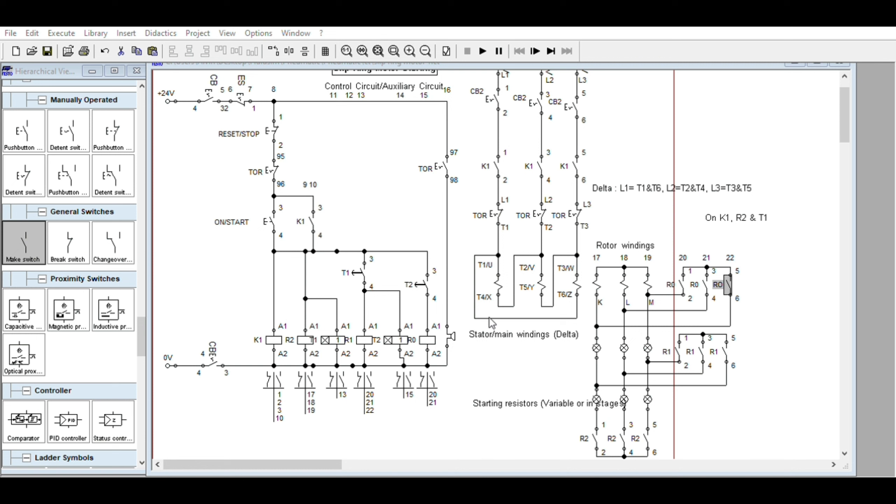
{"action": "left_click", "coordinate": [429, 363]}
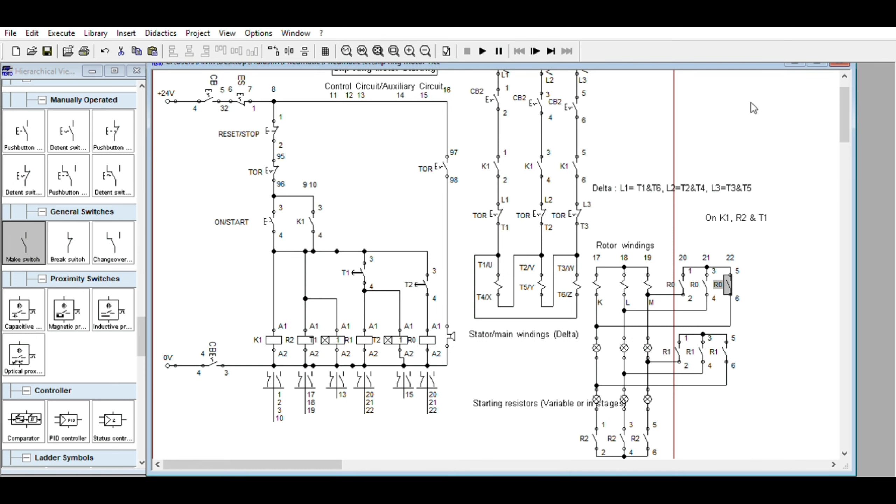
- Simulate the circuit with CB and CB2 closed, operate ON/START to check the R2, R1 and R0 stages, and stop the simulation
{"action": "left_click", "coordinate": [482, 51]}
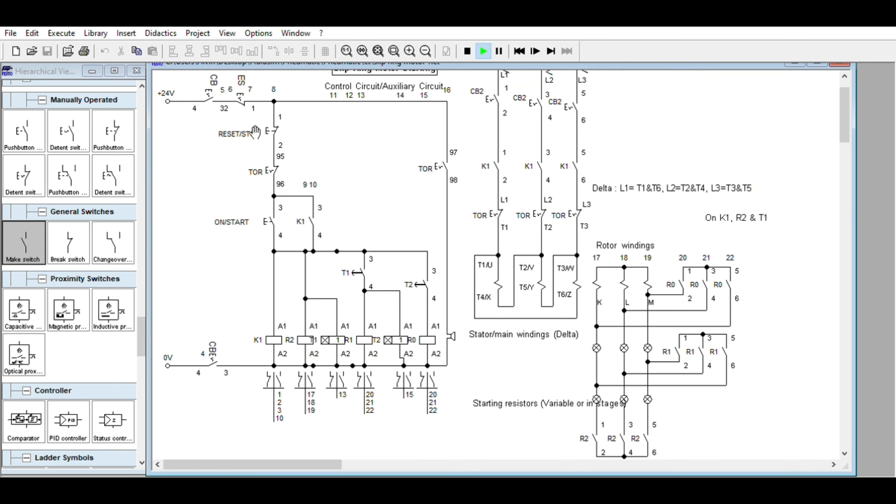
{"action": "left_click", "coordinate": [504, 93]}
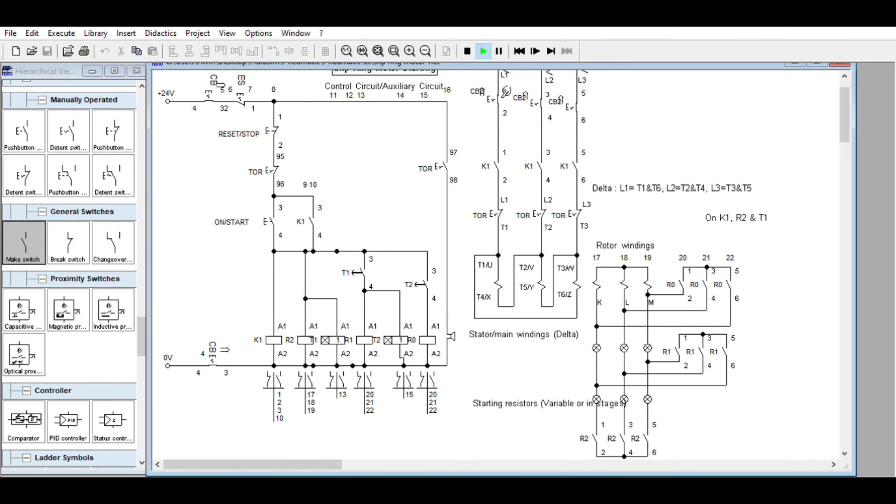
{"action": "left_click", "coordinate": [282, 212]}
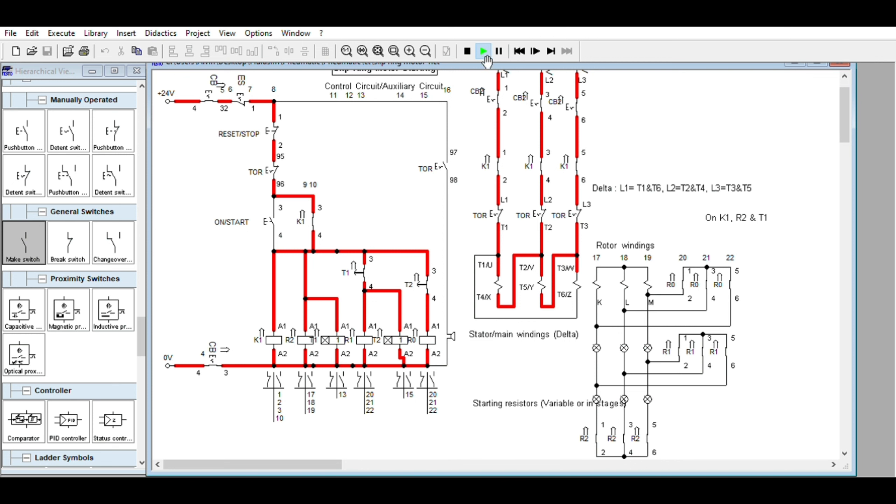
{"action": "left_click", "coordinate": [467, 51]}
- Copy the K1 holding contact beside the T2 contact and wire the copy in parallel with it
{"action": "left_click", "coordinate": [312, 216]}
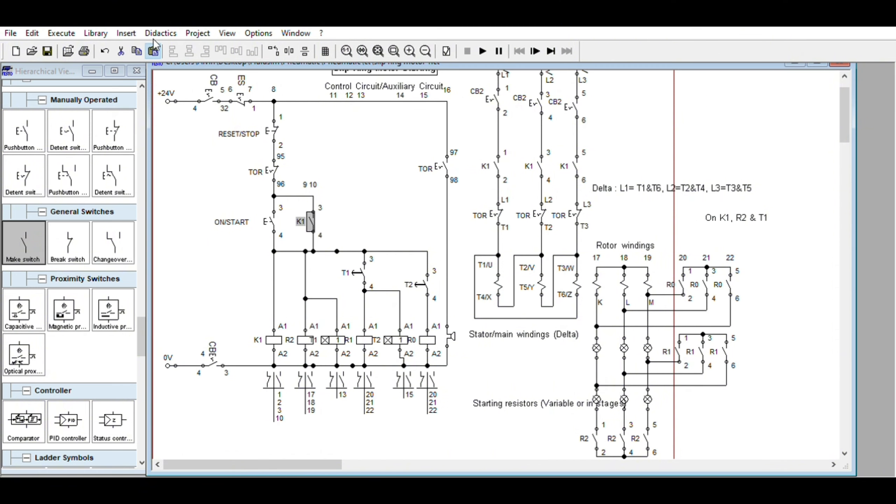
{"action": "left_click", "coordinate": [154, 49]}
{"action": "left_click_drag", "start_coordinate": [519, 285], "coordinate": [444, 276]}
{"action": "left_click", "coordinate": [453, 269]}
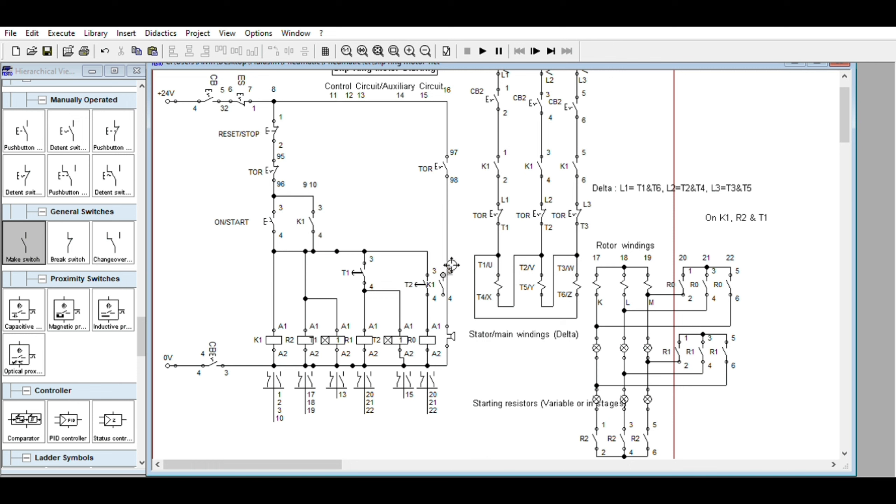
{"action": "left_click_drag", "start_coordinate": [427, 259], "coordinate": [428, 306]}
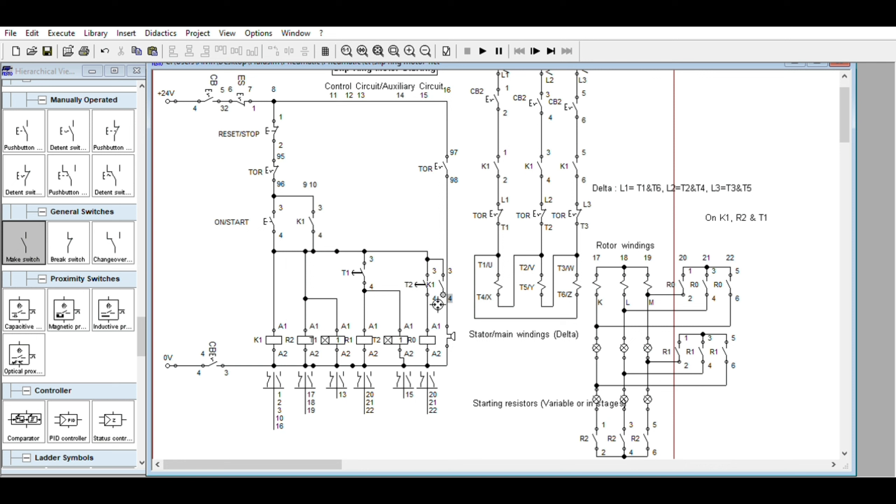
- Relabel the copied contact as R0 and delete the leftover junction on the control line feeding the T1 contact
{"action": "left_click", "coordinate": [443, 279]}
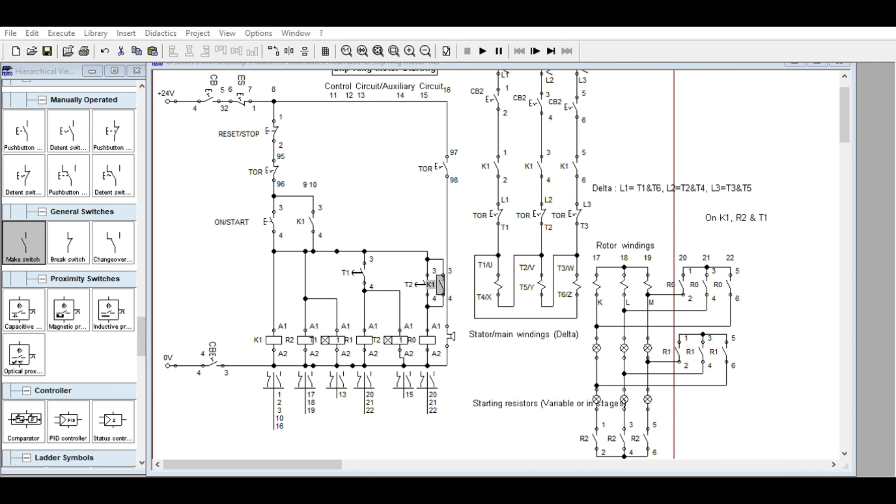
{"action": "left_click", "coordinate": [432, 205]}
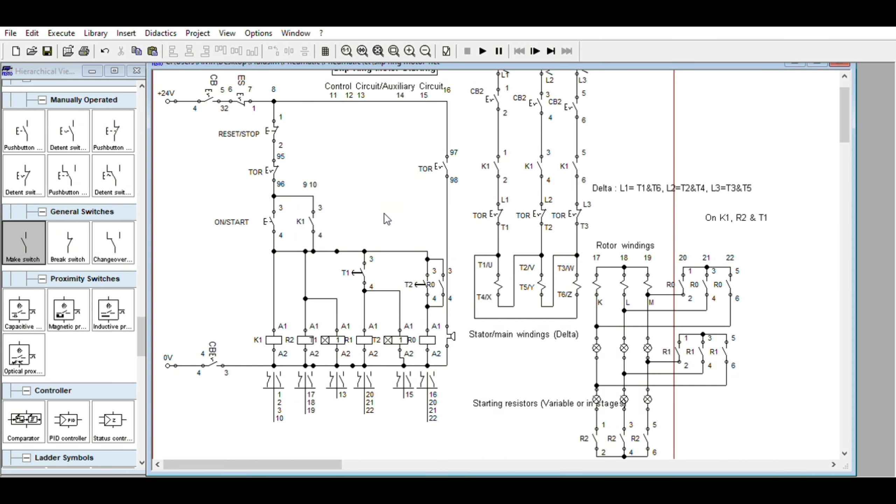
{"action": "left_click", "coordinate": [345, 250]}
{"action": "key", "text": "Delete"}
- Start the simulation, close CB and CB2, and stop it without starting the motor
{"action": "left_click", "coordinate": [487, 50]}
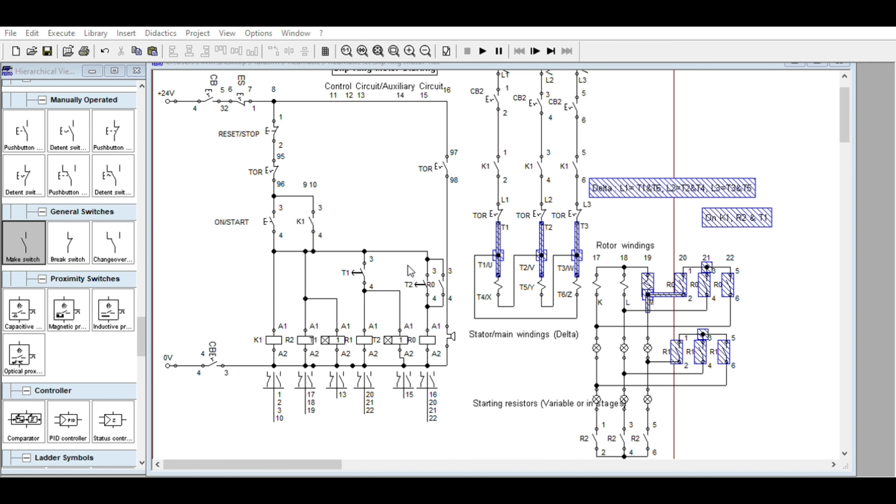
{"action": "left_click", "coordinate": [218, 91]}
{"action": "left_click", "coordinate": [503, 91]}
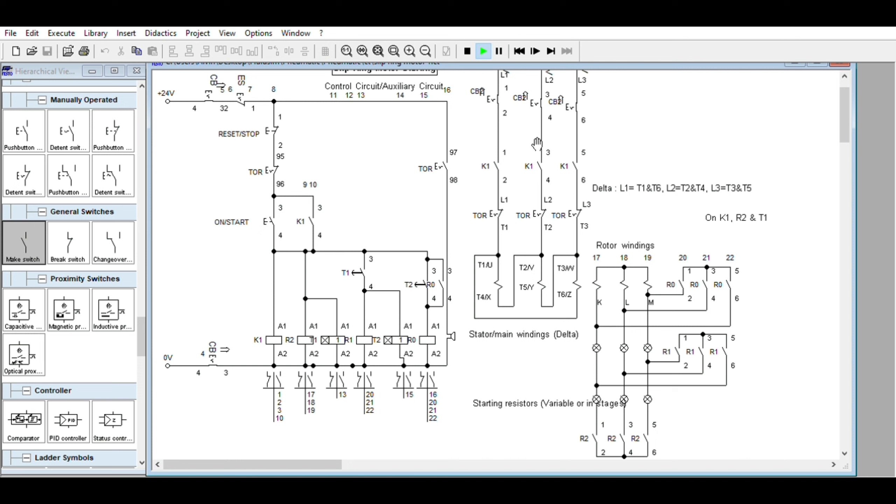
{"action": "left_click", "coordinate": [466, 51]}
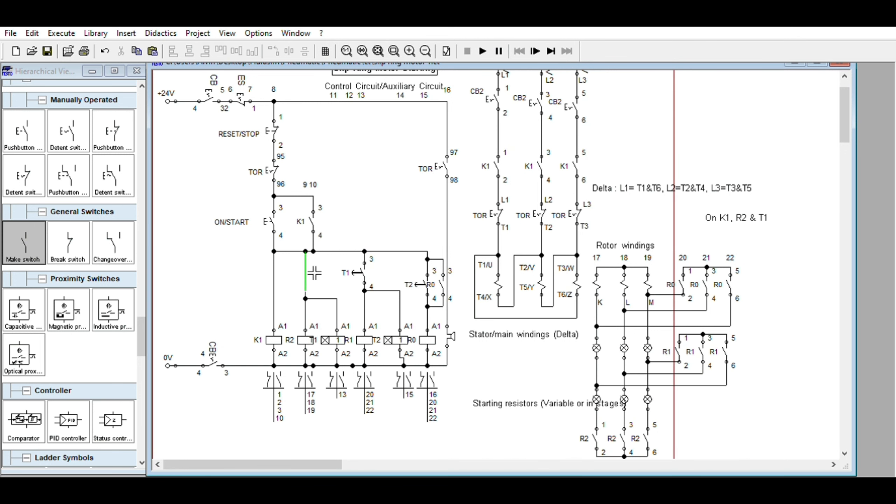
- Insert a break switch in the R2 and T1 coil branch above their junction, wire it in and label it R0
{"action": "left_click_drag", "start_coordinate": [70, 231], "coordinate": [314, 250]}
{"action": "left_click_drag", "start_coordinate": [307, 286], "coordinate": [306, 298]}
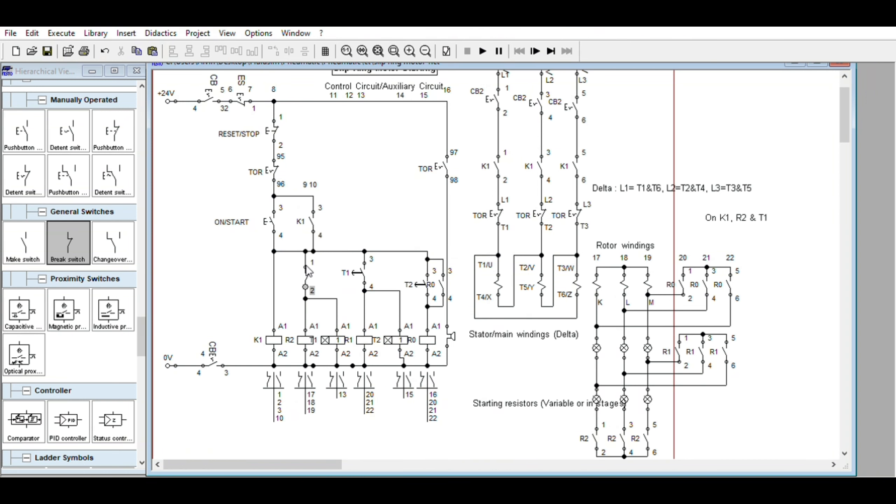
{"action": "left_click", "coordinate": [307, 272]}
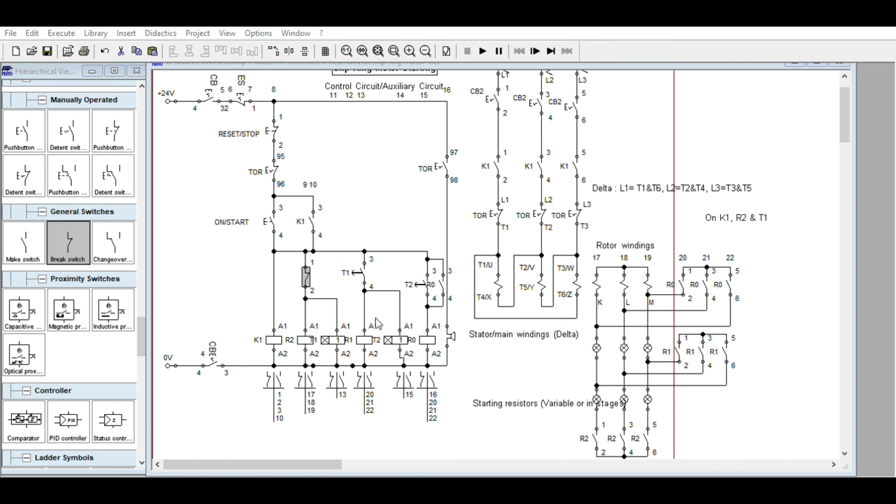
{"action": "left_click", "coordinate": [434, 367]}
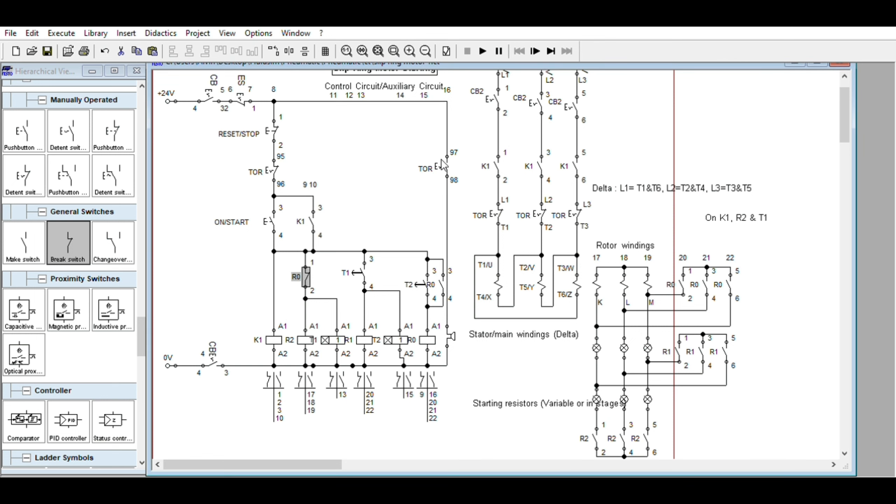
- Run the simulation, close CB and CB2, and operate ON/START to check the R0 holding and interlock contacts
{"action": "left_click", "coordinate": [482, 52]}
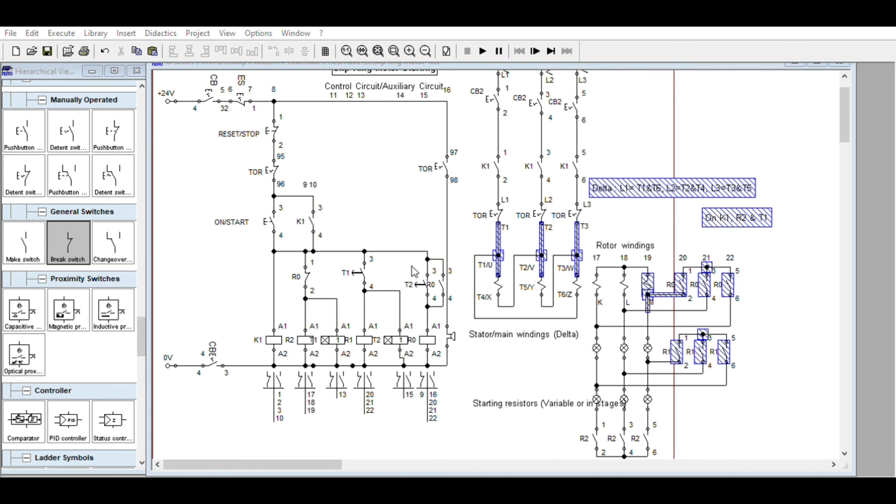
{"action": "left_click", "coordinate": [212, 82]}
{"action": "left_click", "coordinate": [501, 88]}
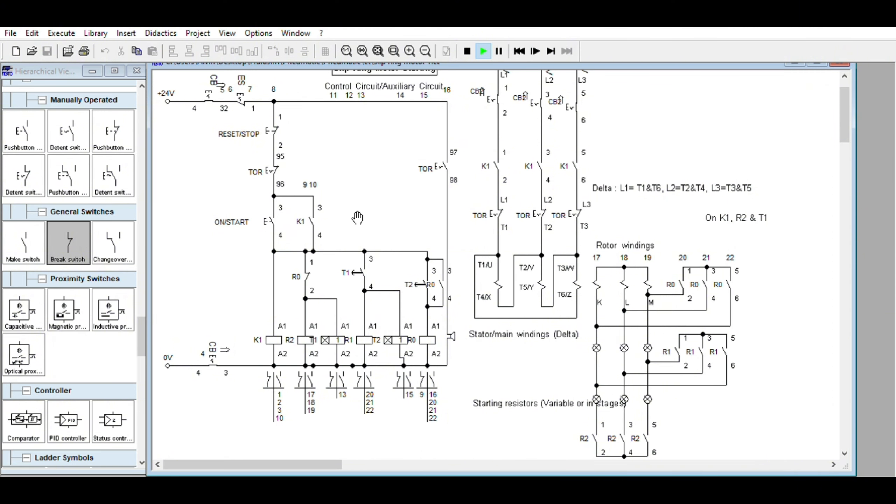
{"action": "left_click", "coordinate": [278, 214]}
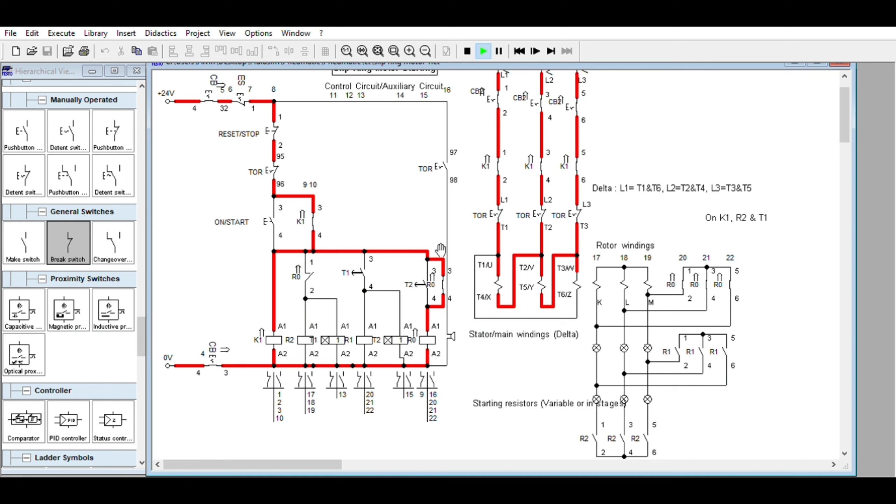
- Switch the simulation to single-step mode, operate RESET/STOP and step through the shutdown of the K1 and R0 contactors
{"action": "left_click", "coordinate": [535, 50]}
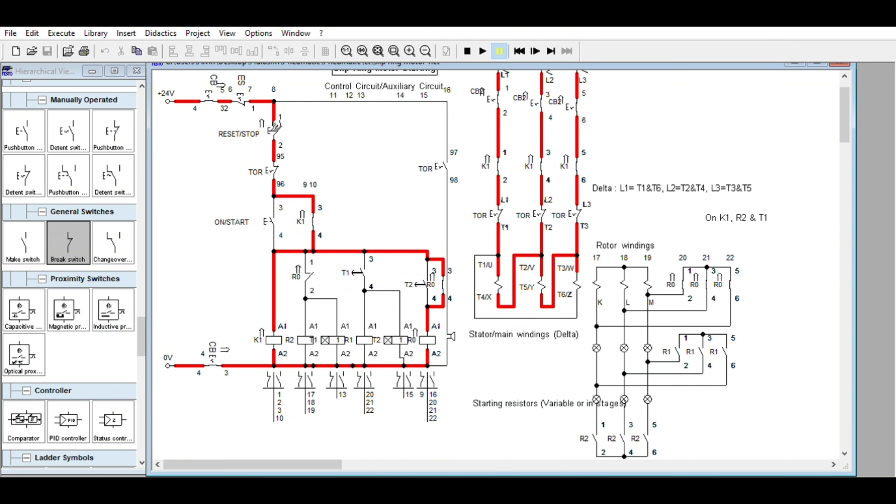
{"action": "left_click", "coordinate": [275, 125]}
{"action": "left_click", "coordinate": [535, 50]}
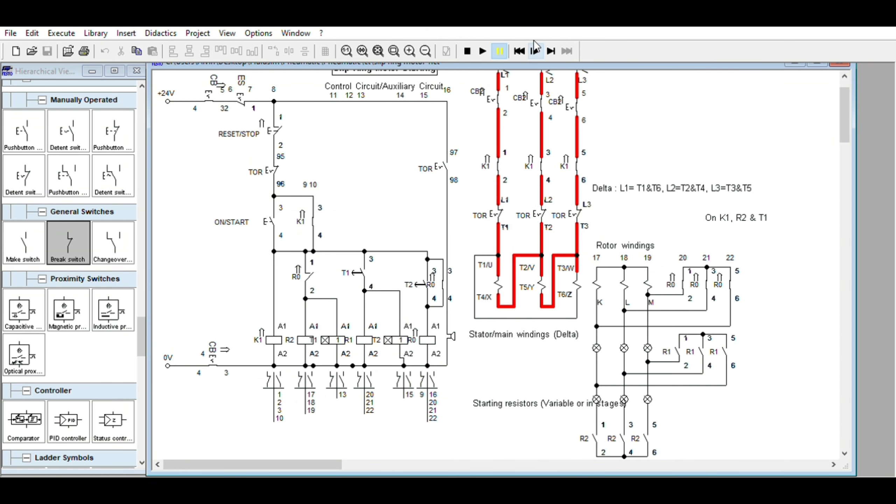
{"action": "left_click", "coordinate": [535, 47]}
{"action": "left_click", "coordinate": [536, 46]}
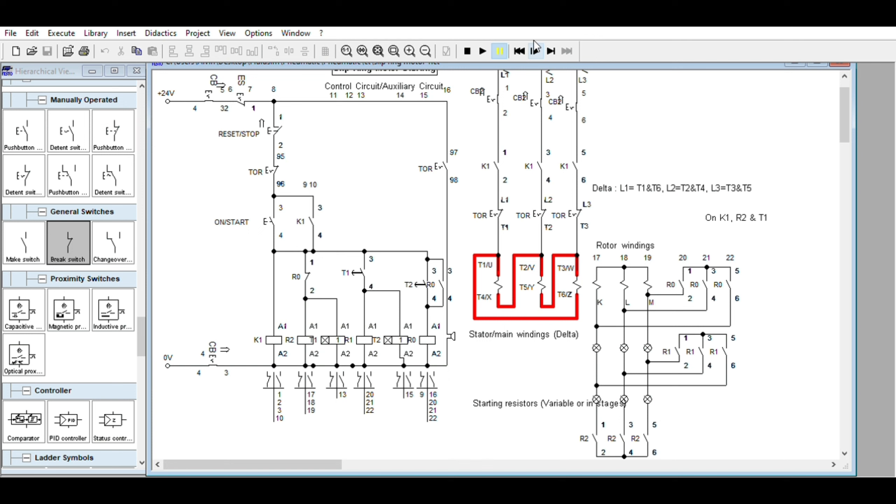
{"action": "left_click", "coordinate": [535, 45]}
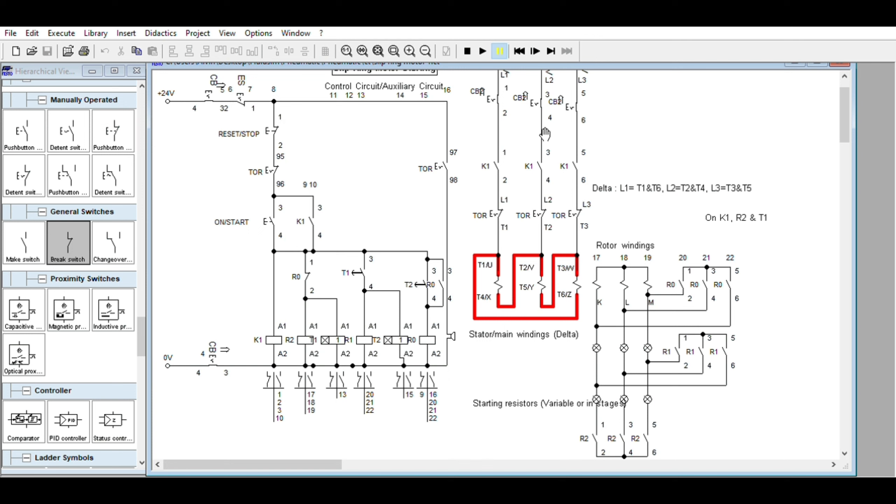
- Operate ON/START and single-step the simulation through T1's delay to follow K1, R2 and R1 pulling in
{"action": "left_click", "coordinate": [278, 212]}
{"action": "left_click", "coordinate": [536, 49]}
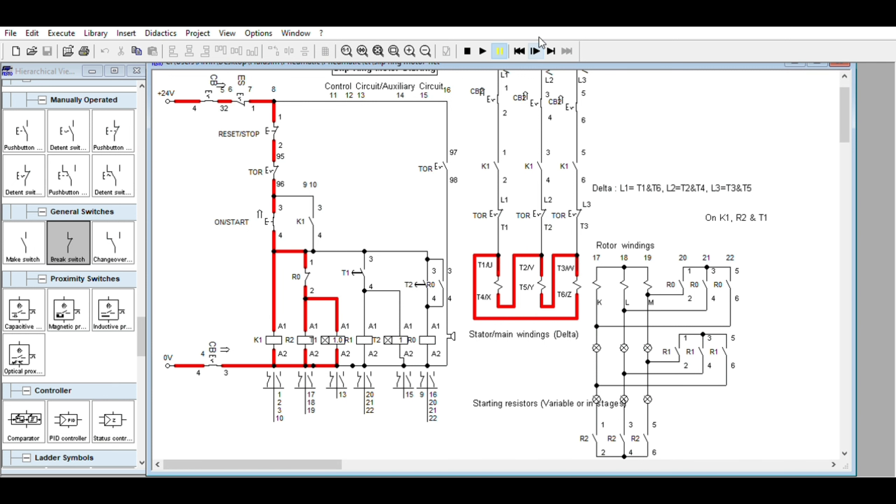
{"action": "left_click", "coordinate": [535, 50]}
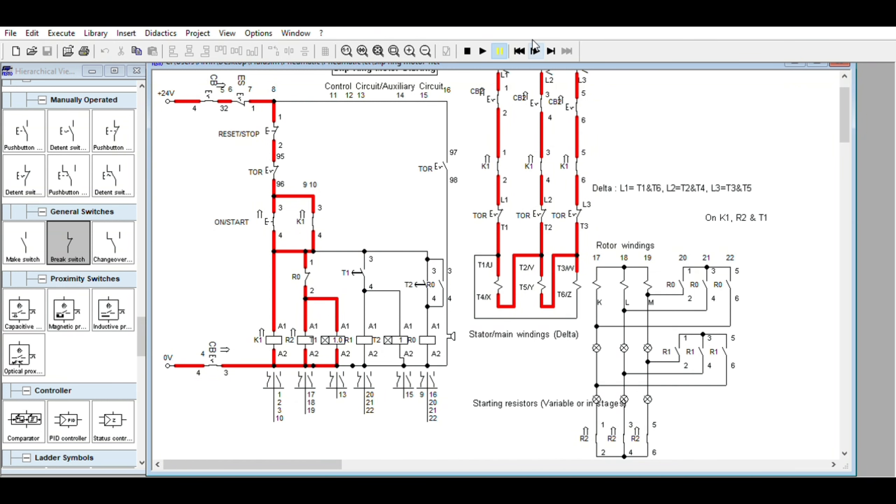
{"action": "left_click", "coordinate": [535, 50]}
{"action": "left_click", "coordinate": [535, 50]}
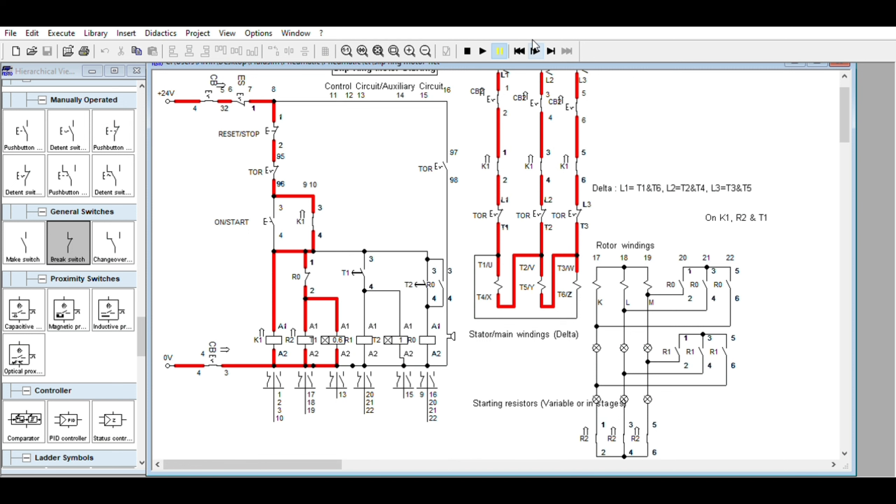
{"action": "left_click", "coordinate": [535, 50]}
{"action": "left_click", "coordinate": [535, 50]}
{"action": "left_click", "coordinate": [535, 51]}
{"action": "left_click", "coordinate": [535, 51]}
{"action": "left_click", "coordinate": [534, 50]}
{"action": "left_click", "coordinate": [535, 50]}
{"action": "left_click", "coordinate": [534, 49]}
{"action": "left_click", "coordinate": [534, 49]}
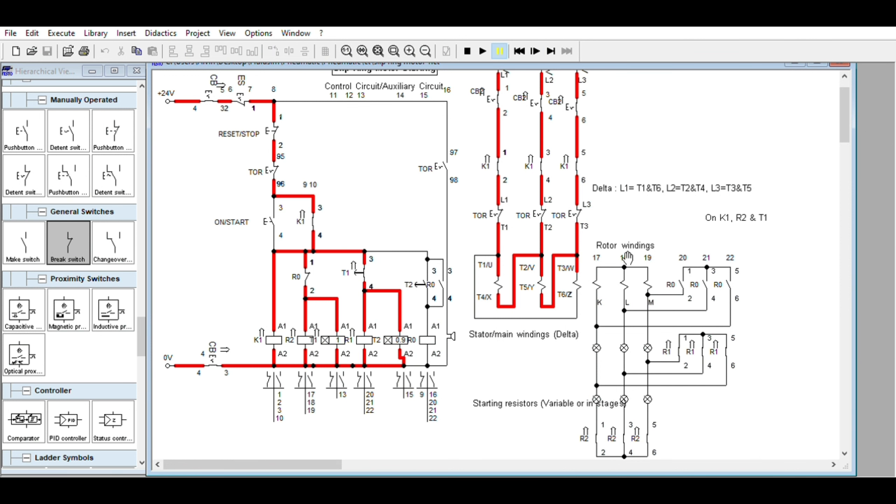
- Single-step through T2's delay to examine R0 latching and its break contact interrupting the R2 and T1 branch
{"action": "left_click", "coordinate": [537, 46]}
{"action": "left_click", "coordinate": [537, 46]}
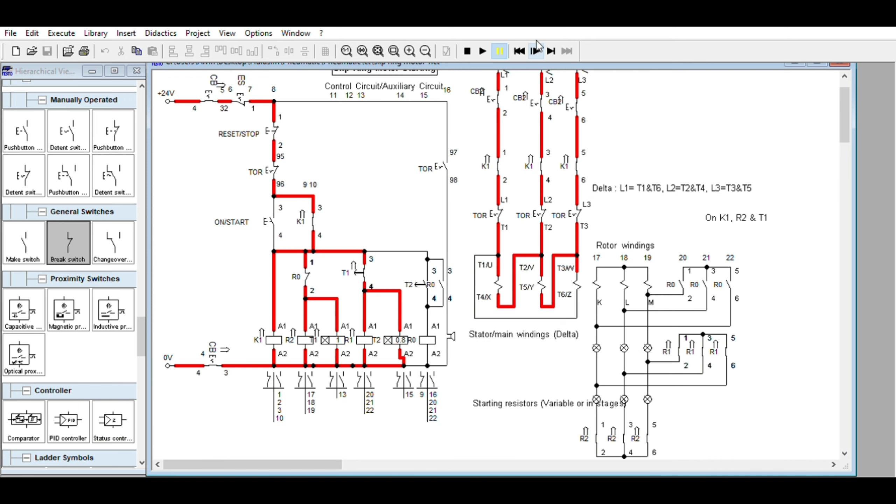
{"action": "left_click", "coordinate": [537, 46]}
{"action": "left_click", "coordinate": [536, 46]}
{"action": "left_click", "coordinate": [537, 46]}
{"action": "left_click", "coordinate": [537, 46]}
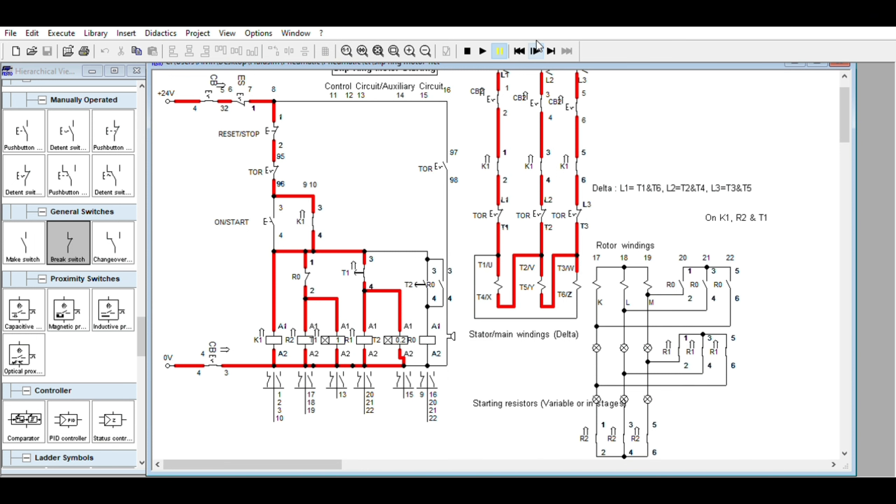
{"action": "left_click", "coordinate": [536, 45]}
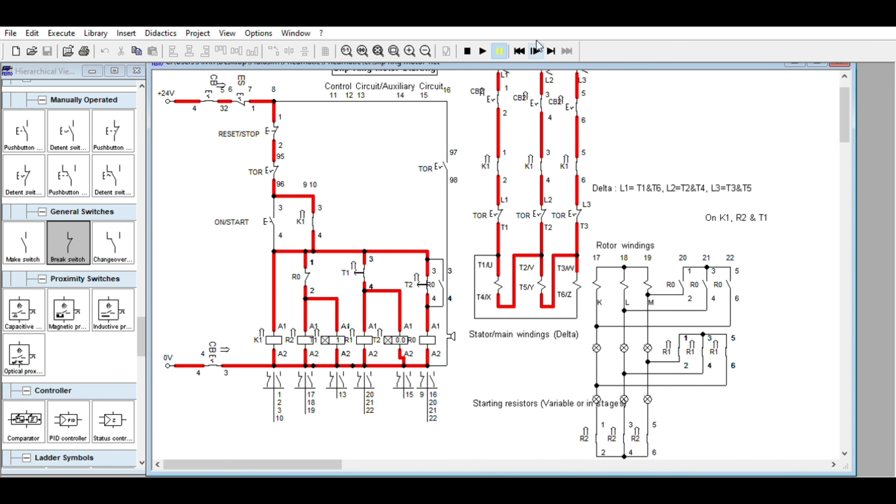
{"action": "left_click", "coordinate": [537, 46]}
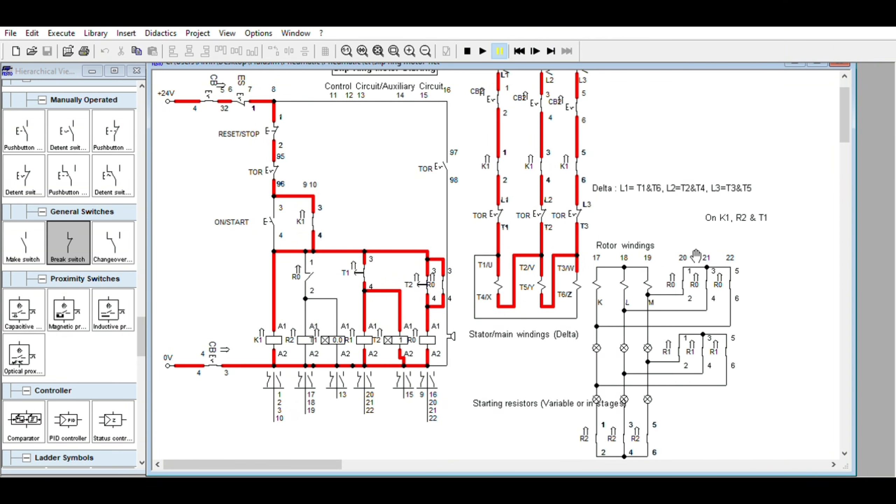